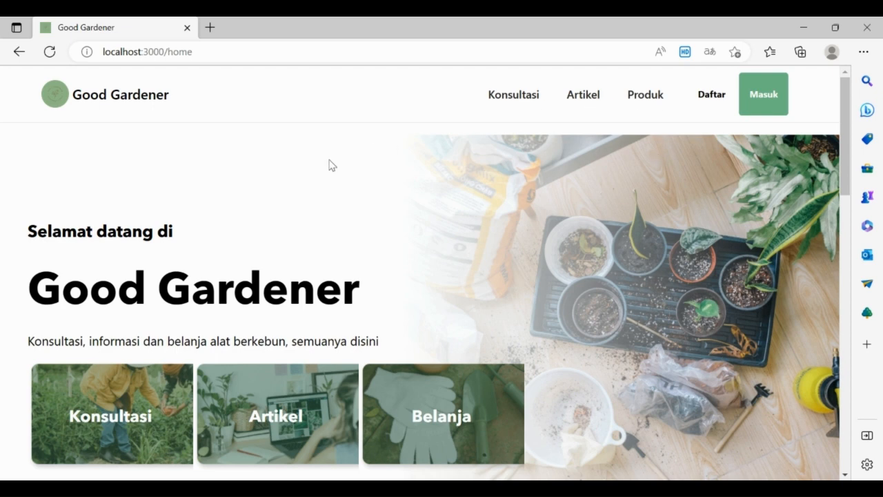
Step: Scroll through the Good Gardener home page
scroll(458, 201, "down", 1)
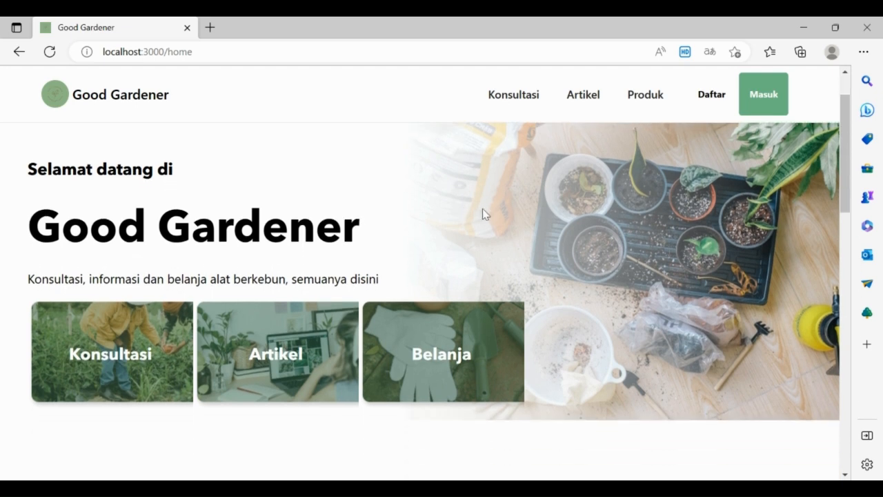
scroll(482, 211, "up", 1)
scroll(482, 210, "down", 2)
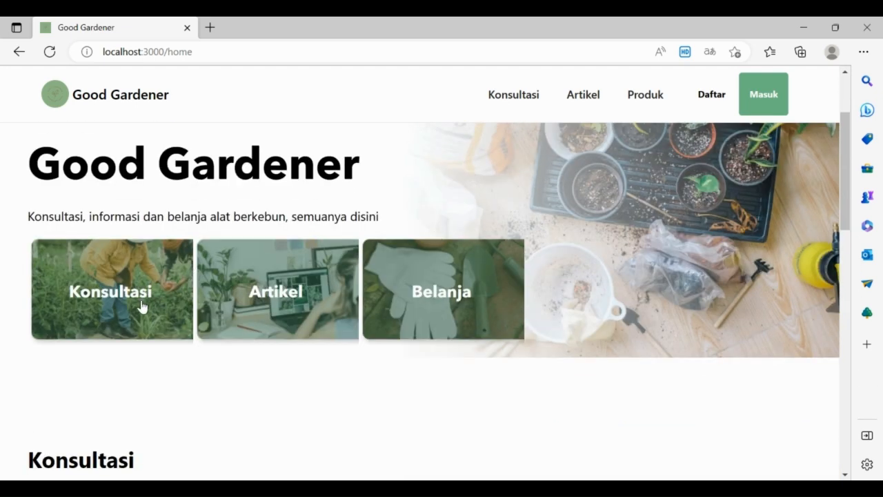
scroll(469, 311, "down", 2)
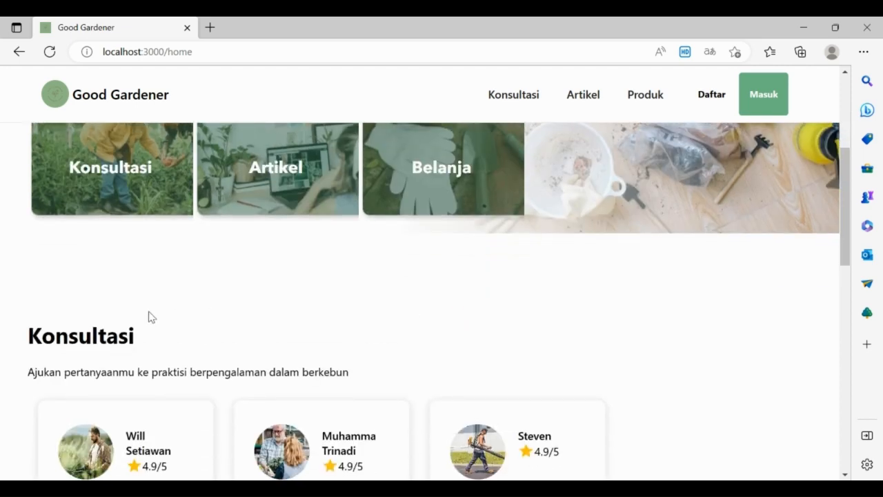
scroll(214, 310, "down", 1)
scroll(173, 300, "down", 2)
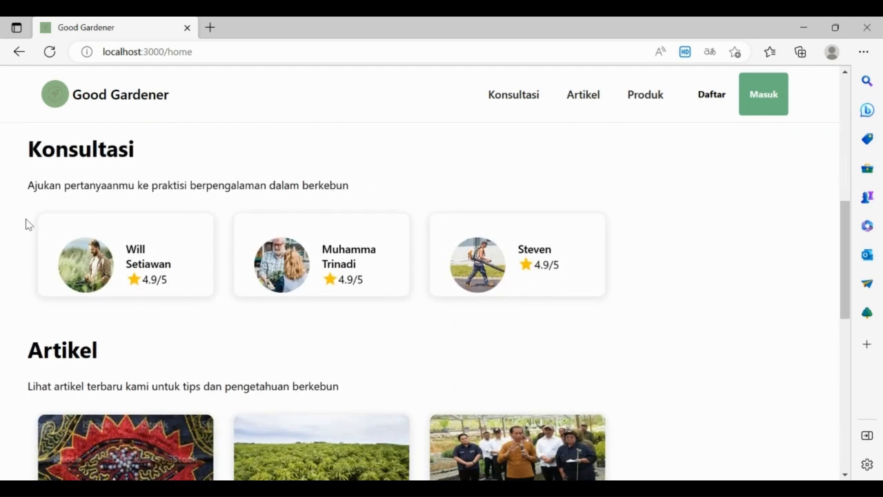
scroll(122, 296, "down", 3)
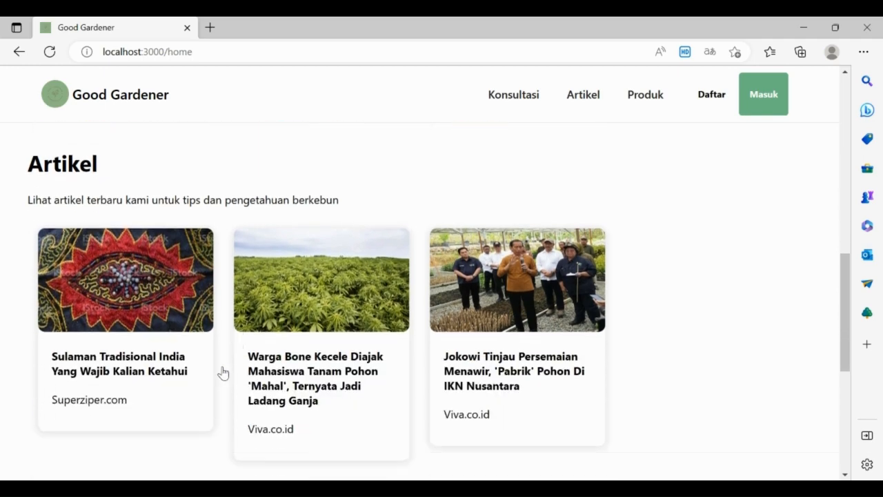
scroll(214, 367, "down", 5)
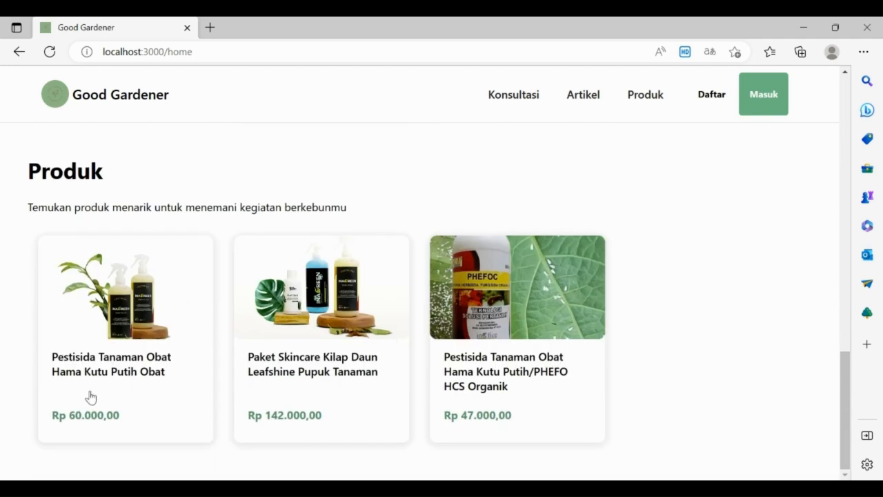
scroll(612, 310, "up", 10)
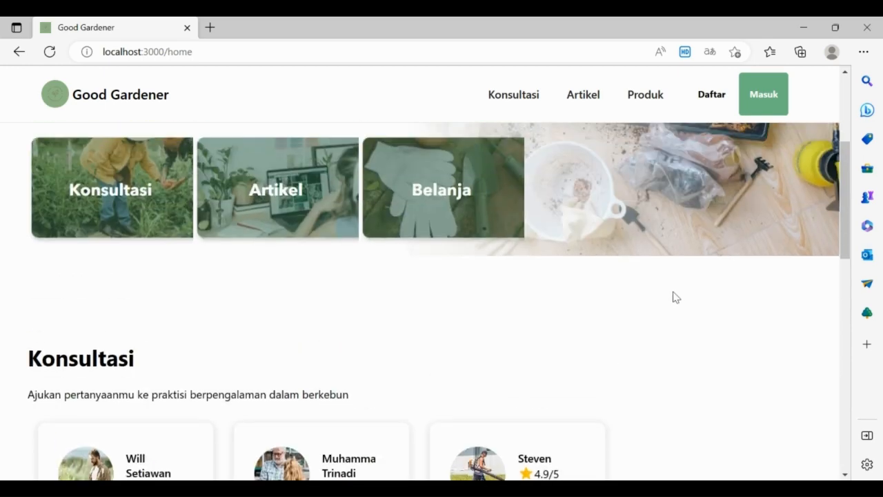
scroll(672, 293, "up", 3)
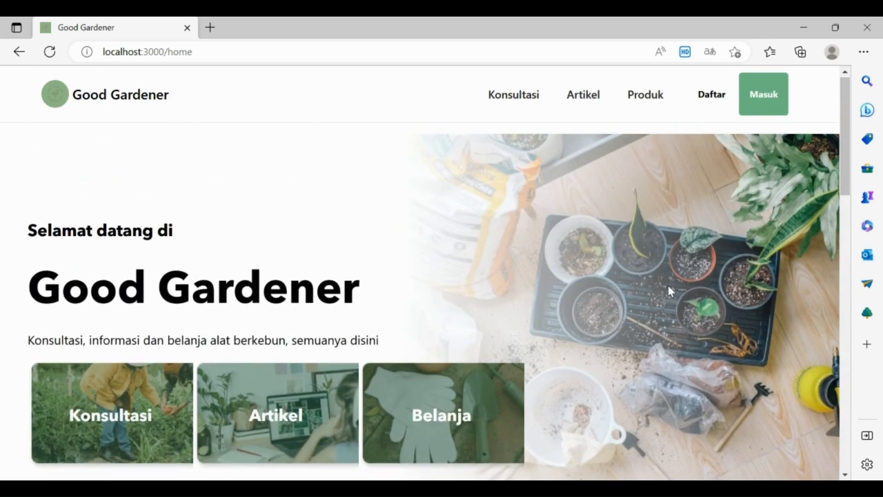
Step: Open Konsultasi and browse the consultant cards rated 4.9/5 at Rp 15.000,00 per jam
left_click(527, 103)
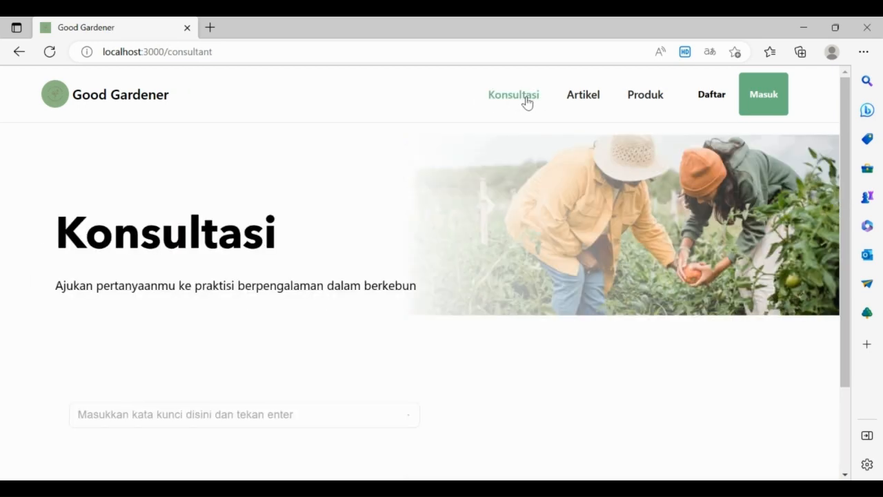
scroll(493, 227, "down", 2)
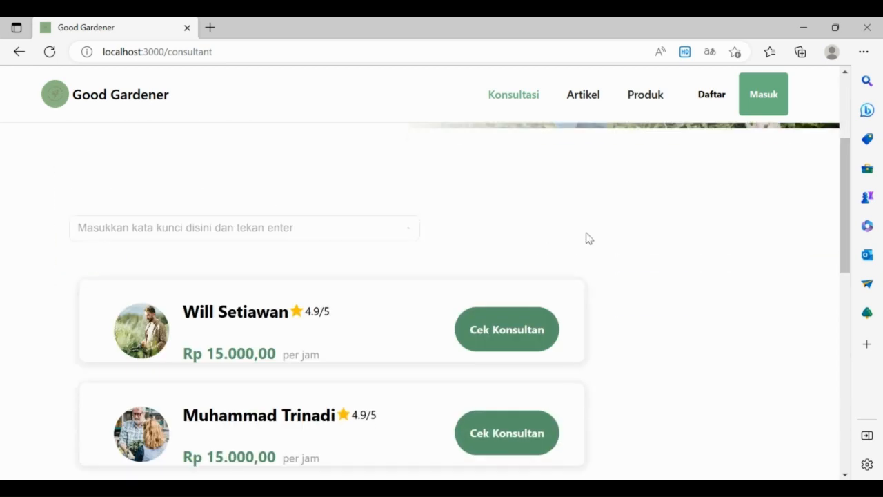
scroll(594, 252, "up", 2)
scroll(600, 273, "down", 2)
scroll(757, 213, "down", 8)
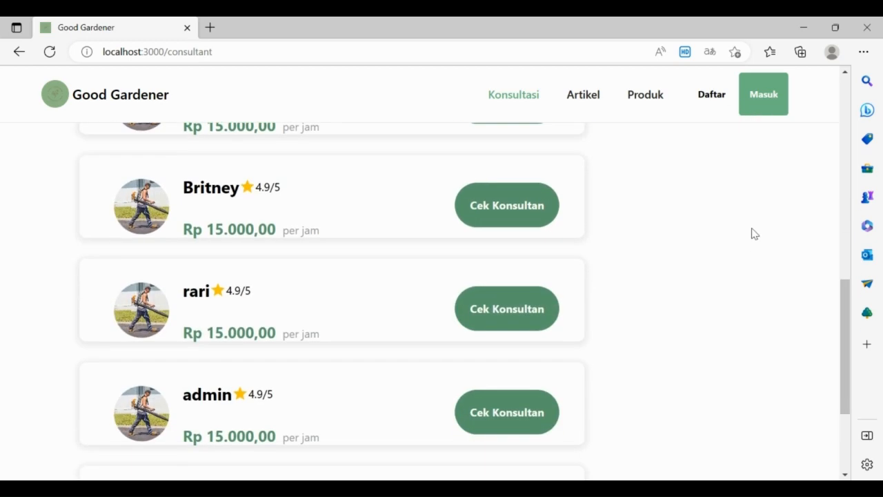
scroll(755, 233, "up", 7)
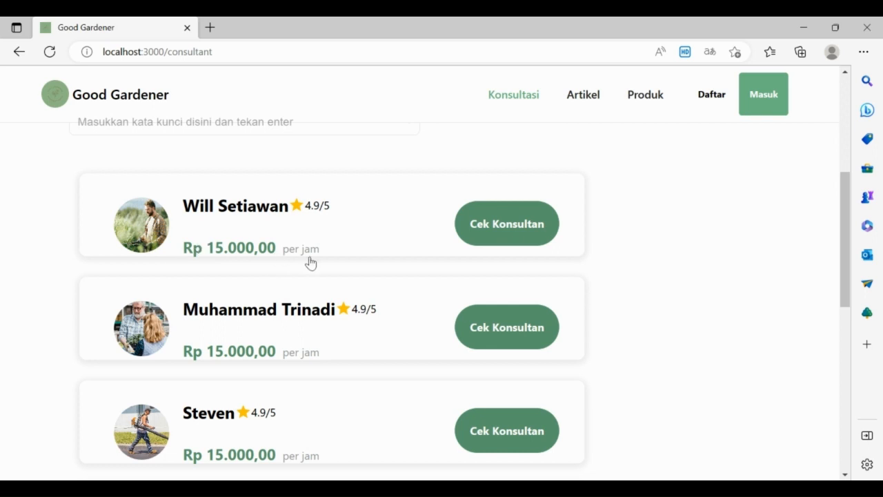
scroll(310, 262, "down", 7)
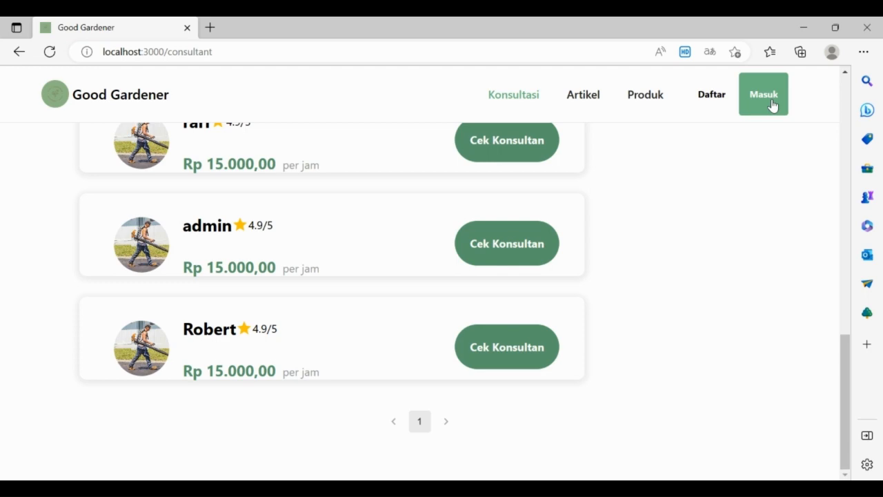
Step: Open the Masuk sign-in page and enter the account e-mail and password
left_click(772, 105)
left_click(641, 266)
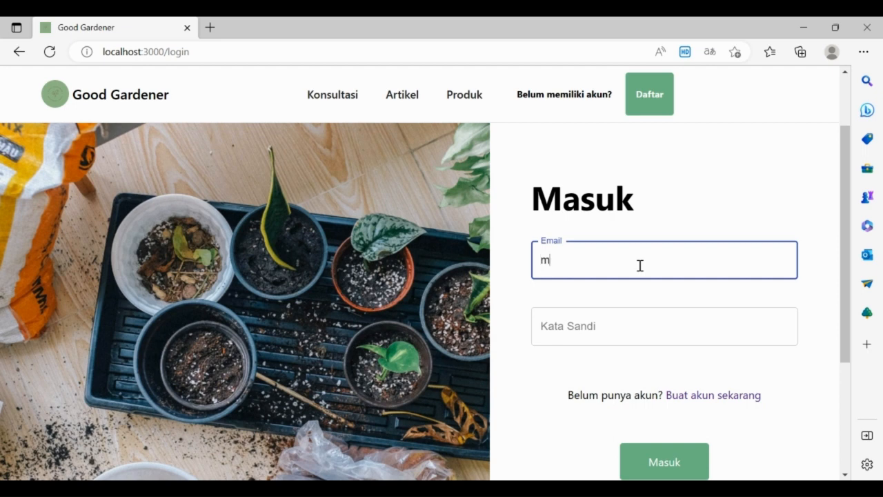
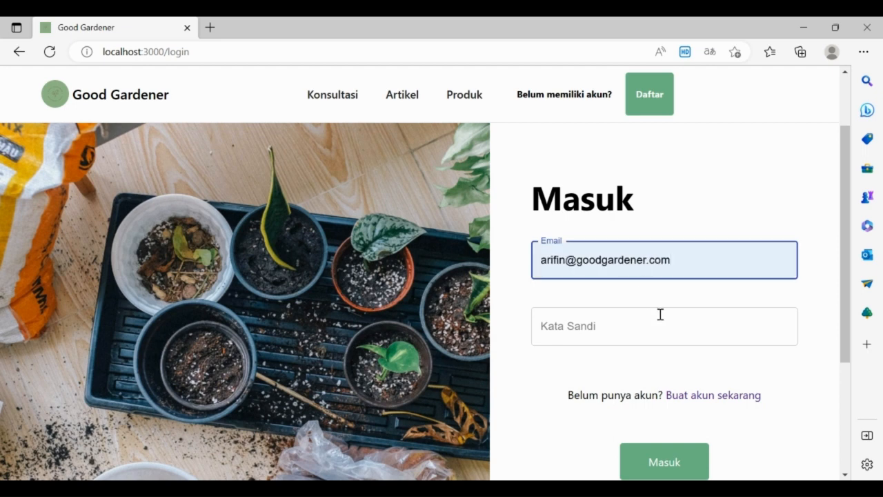
left_click(660, 325)
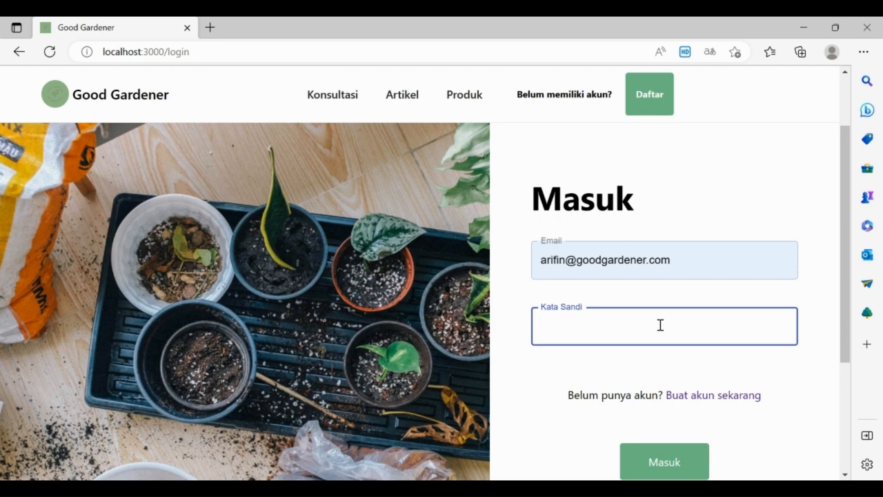
type("•••••••••")
Step: Log in, then open and close the account's profile dropdown
left_click(660, 469)
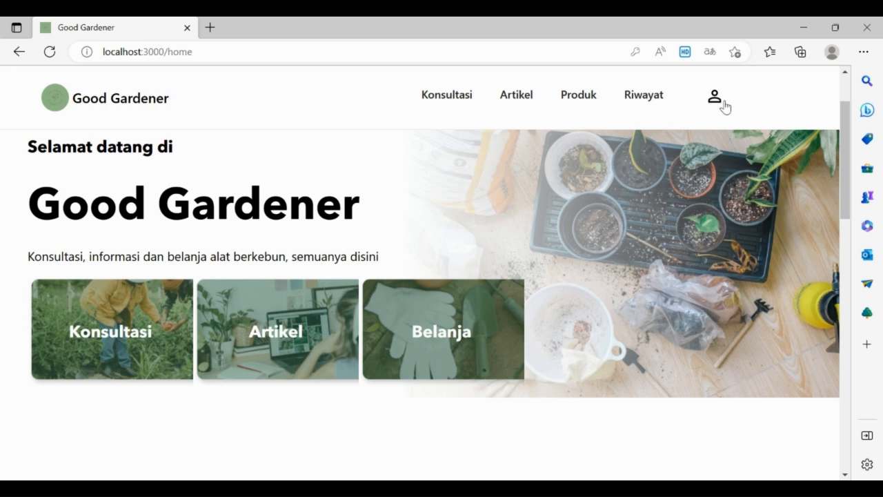
scroll(722, 119, "up", 1)
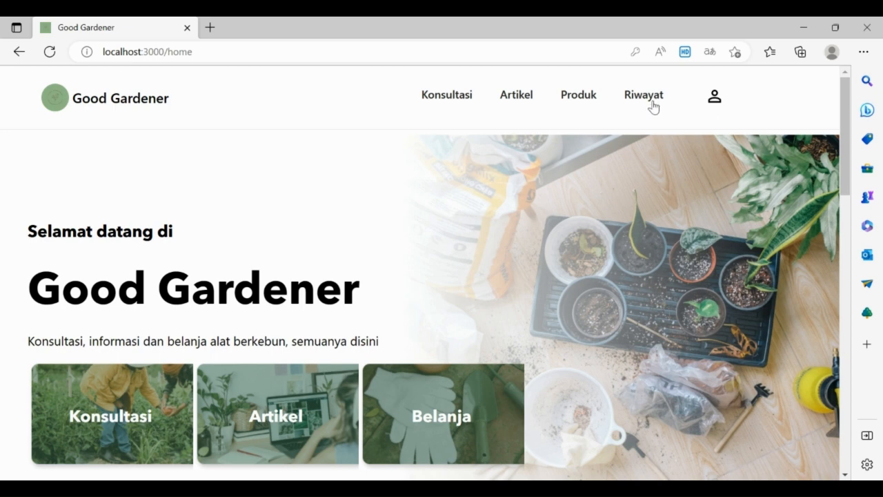
left_click(718, 104)
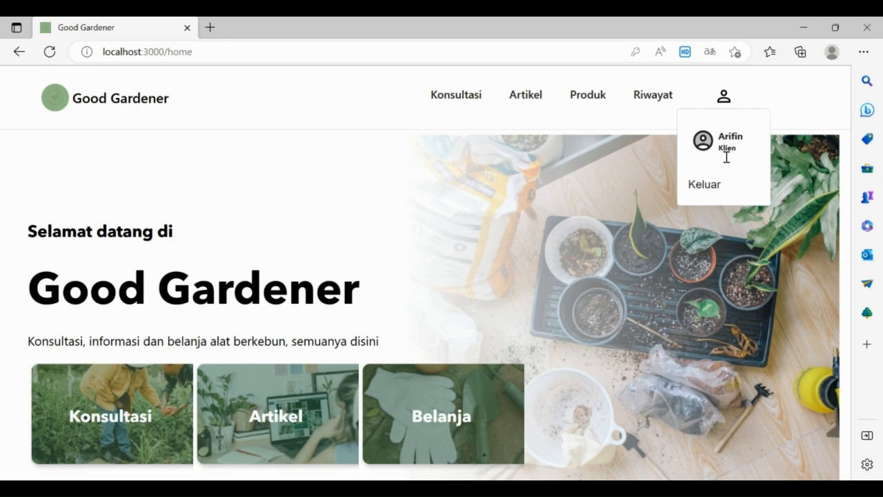
left_click(724, 97)
Step: Scroll through the signed-in home page showing the Riwayat link
scroll(435, 234, "down", 1)
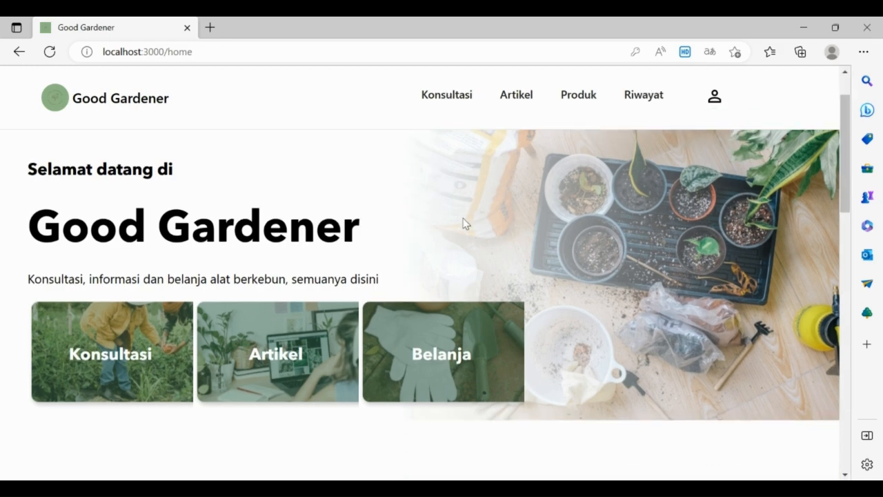
scroll(469, 221, "up", 1)
scroll(473, 221, "down", 7)
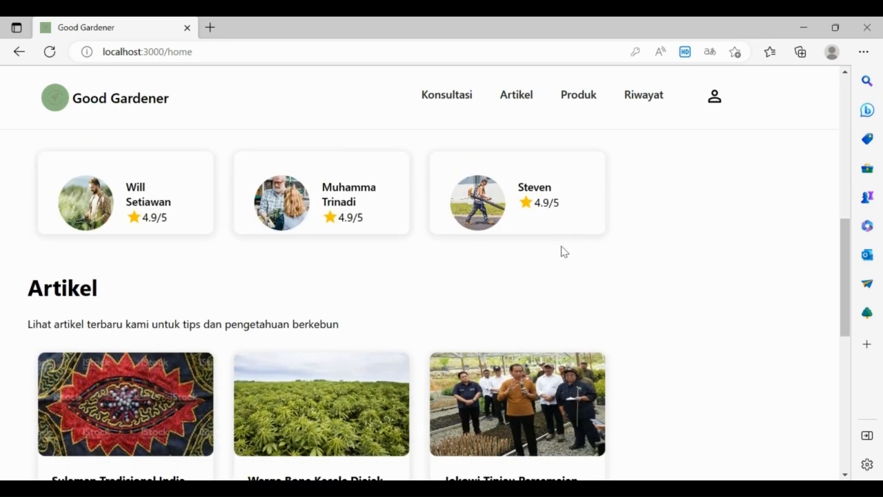
scroll(573, 251, "down", 8)
scroll(582, 272, "up", 15)
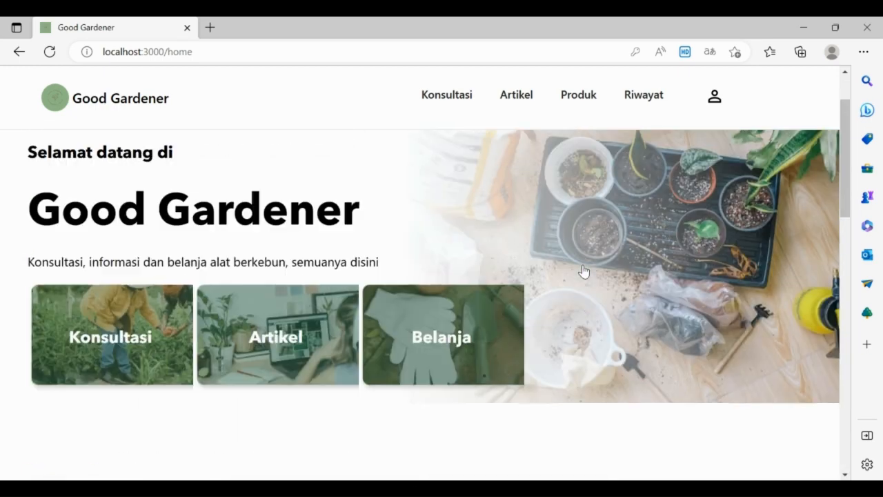
scroll(581, 255, "up", 1)
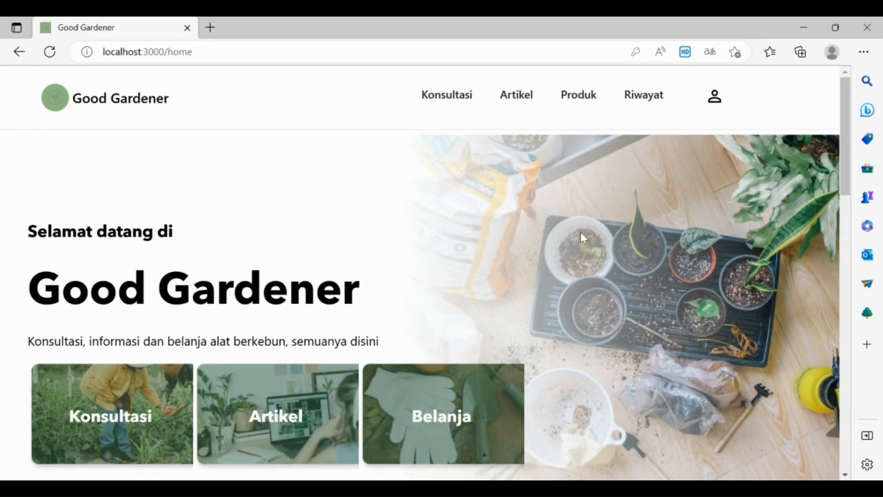
left_click(467, 107)
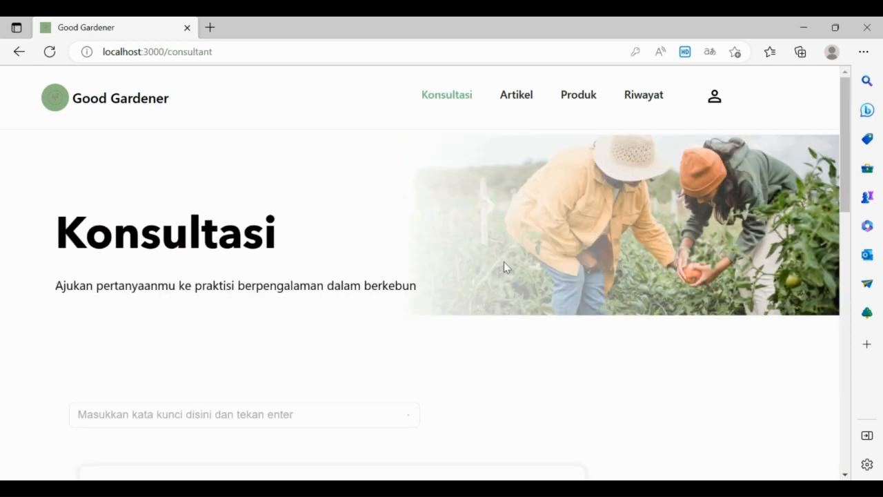
scroll(520, 232, "down", 1)
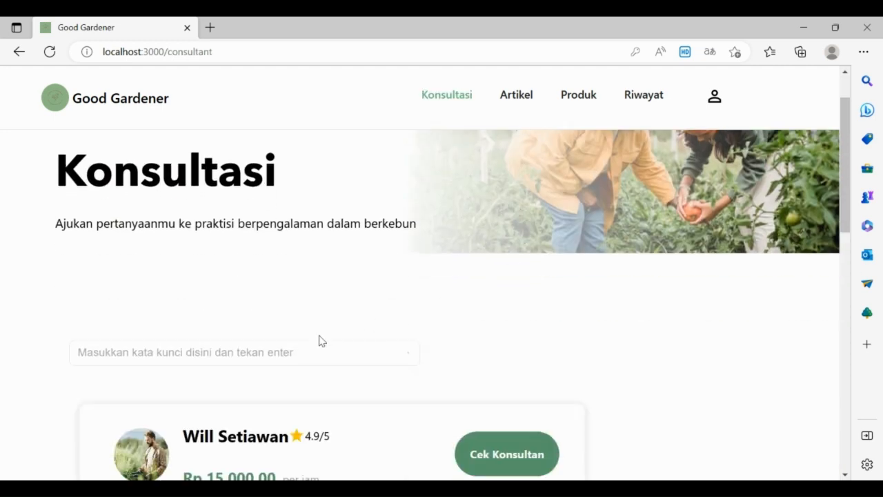
scroll(318, 297, "down", 1)
left_click(310, 295)
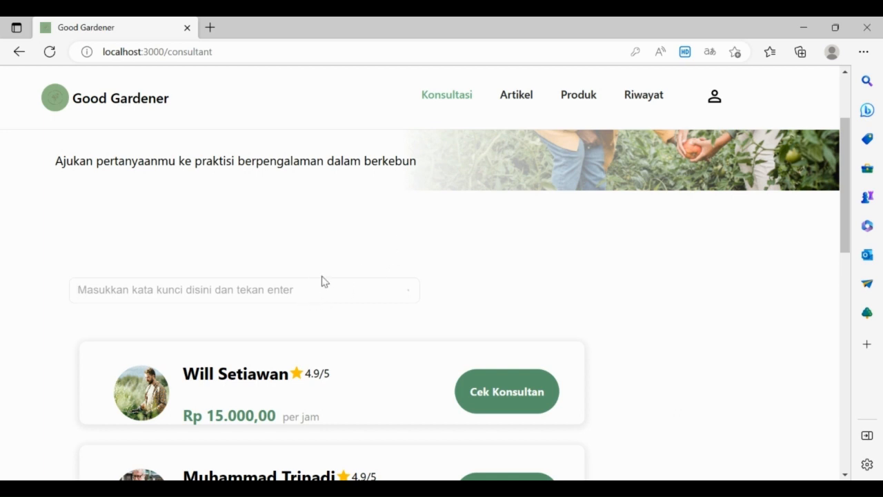
scroll(320, 283, "down", 1)
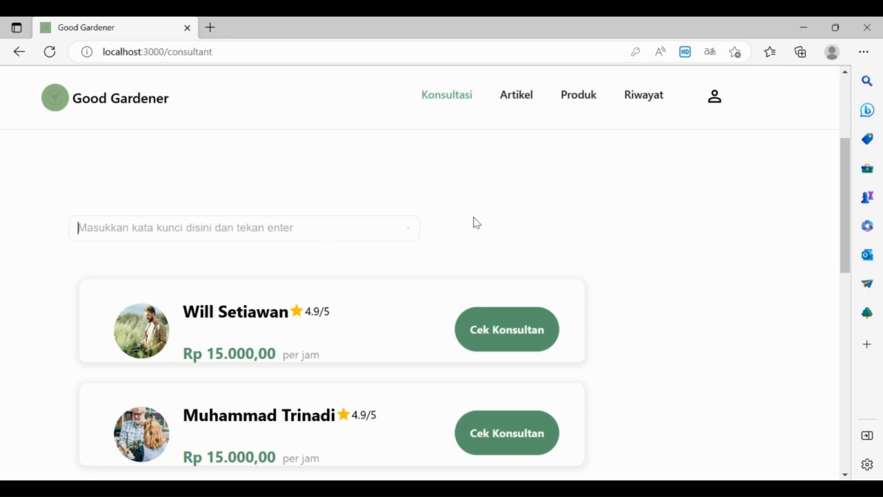
scroll(477, 213, "up", 1)
scroll(587, 213, "down", 5)
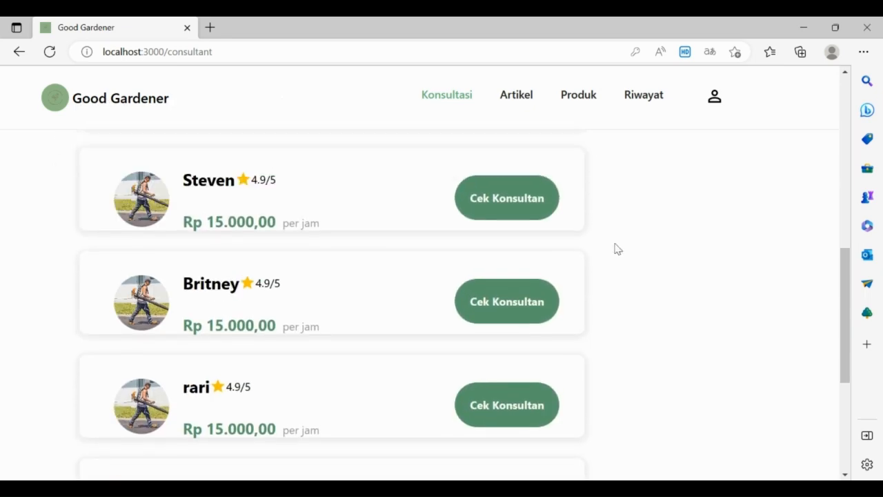
scroll(621, 252, "down", 3)
scroll(642, 275, "down", 1)
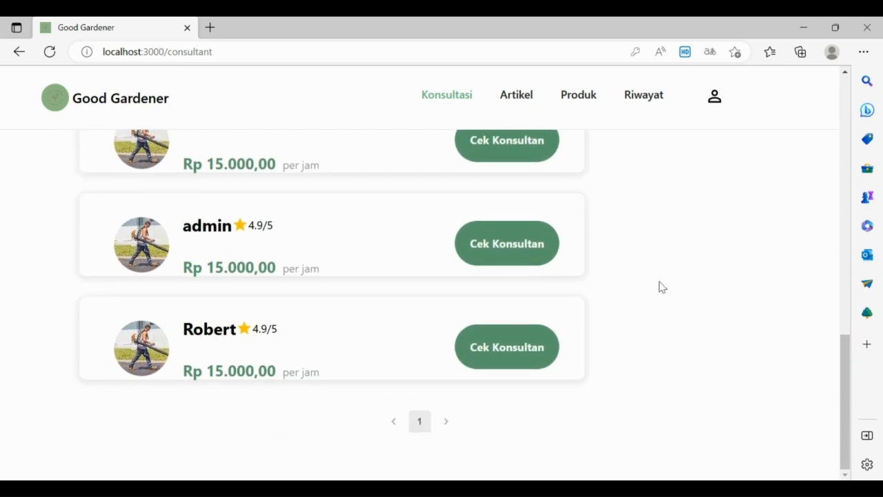
scroll(661, 287, "up", 9)
scroll(661, 286, "down", 3)
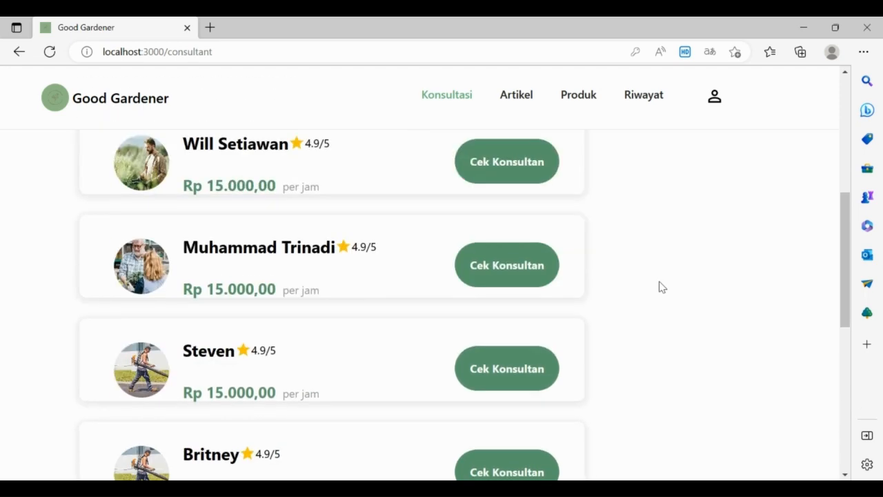
scroll(661, 286, "up", 1)
scroll(661, 286, "down", 8)
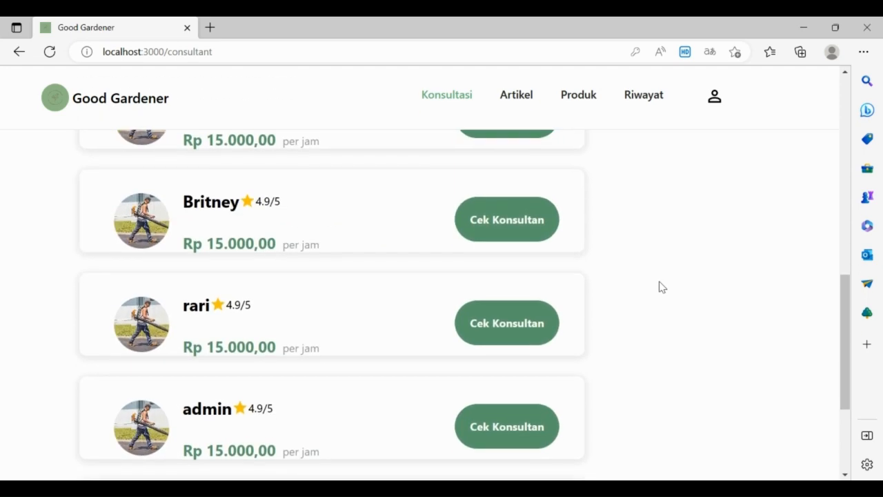
scroll(661, 286, "up", 1)
scroll(661, 286, "up", 7)
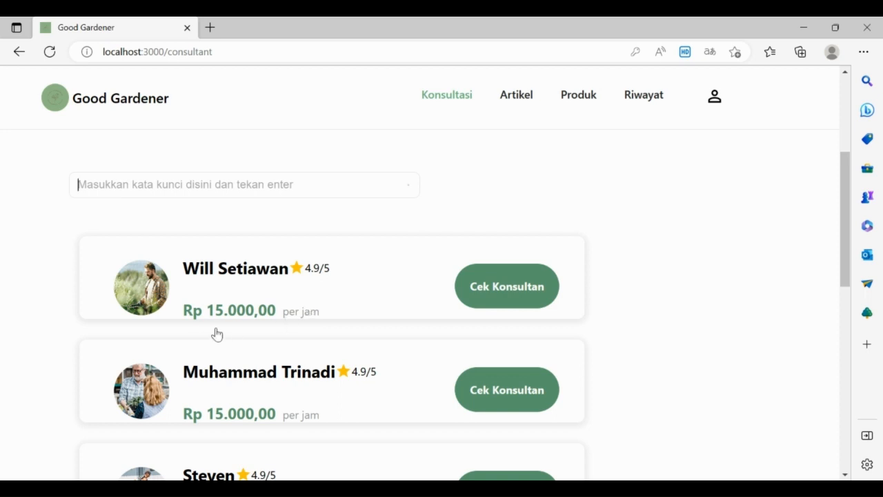
Step: Review the first consultant's profile: S1 Pertanian education, Rp 15.000,00 per jam
left_click(529, 301)
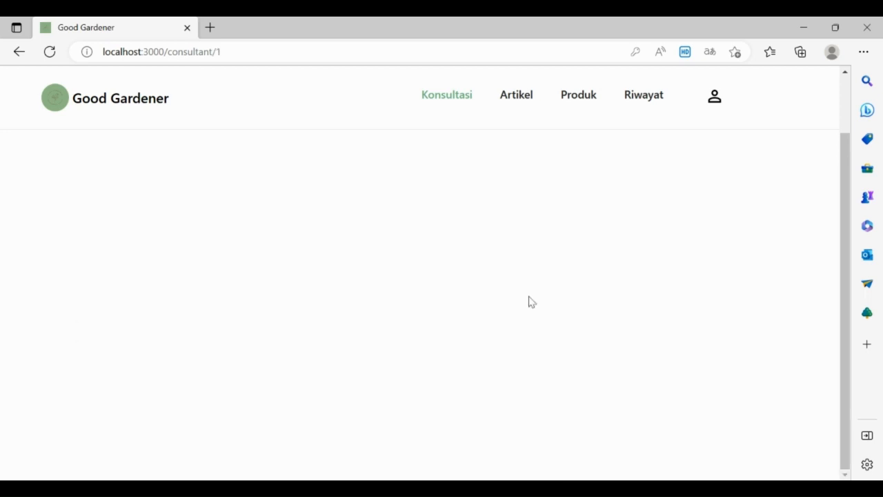
scroll(455, 249, "up", 2)
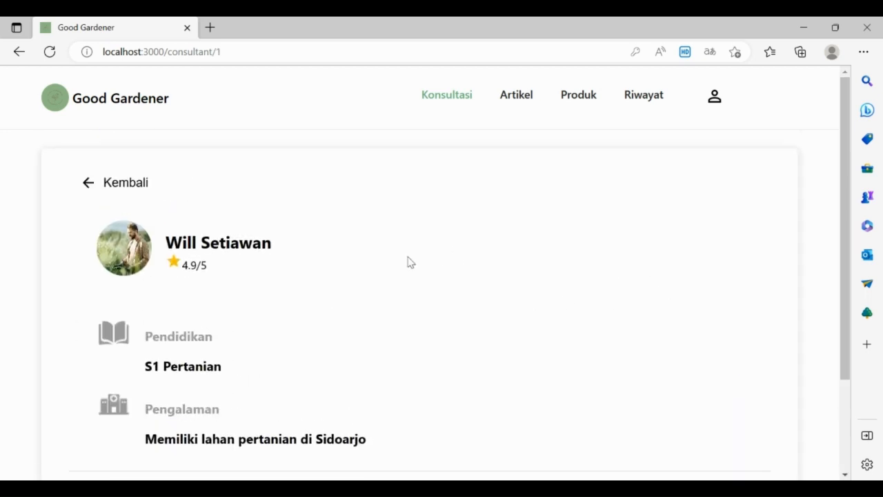
scroll(400, 259, "down", 1)
scroll(9, 221, "up", 1)
scroll(469, 230, "down", 1)
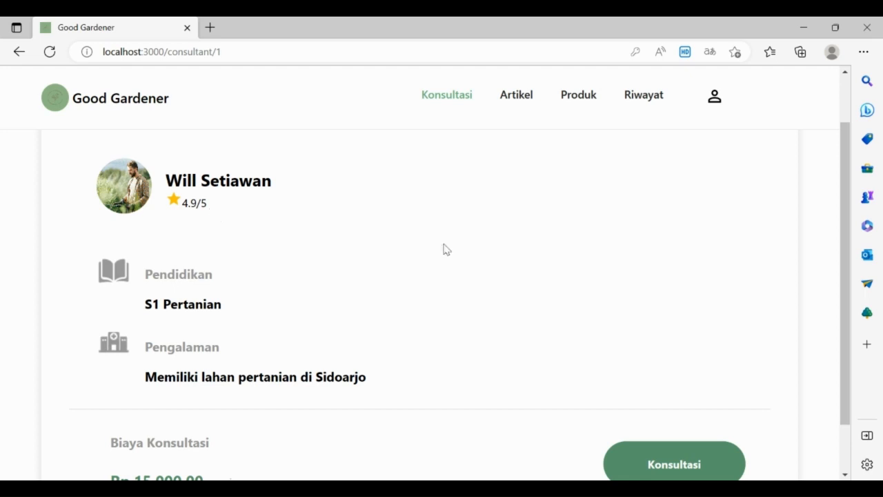
scroll(447, 250, "down", 1)
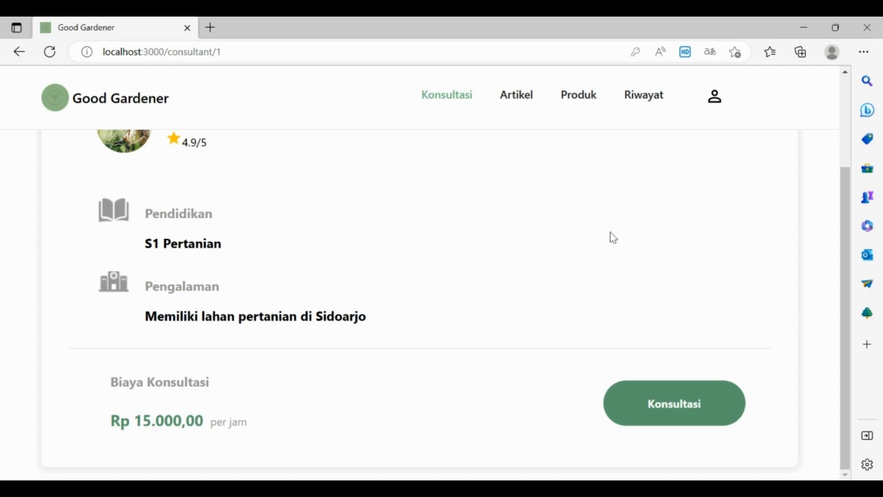
scroll(601, 247, "up", 2)
scroll(611, 260, "down", 2)
Step: Request a consultation, dismiss the ready notification, and return to the consultant list
left_click(658, 405)
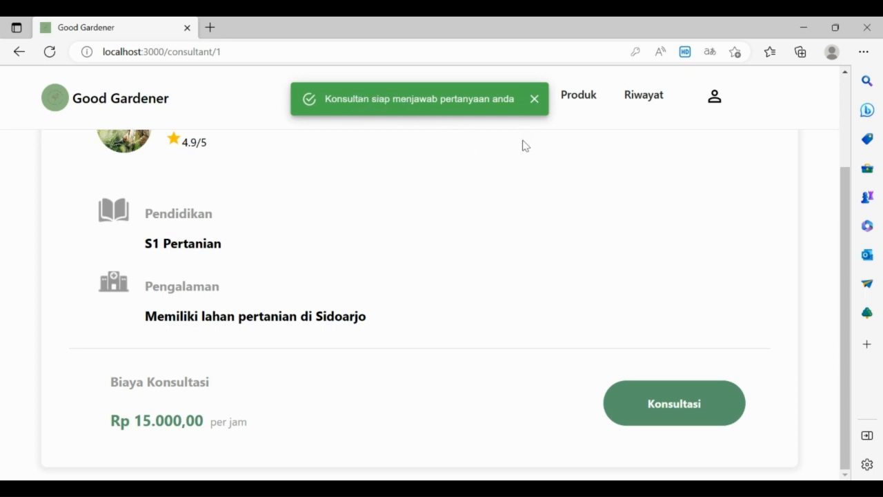
left_click(534, 98)
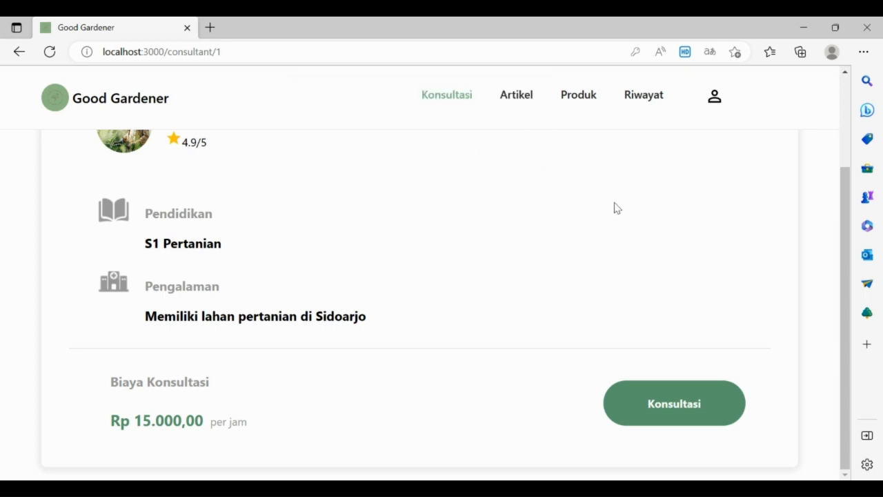
scroll(683, 271, "up", 2)
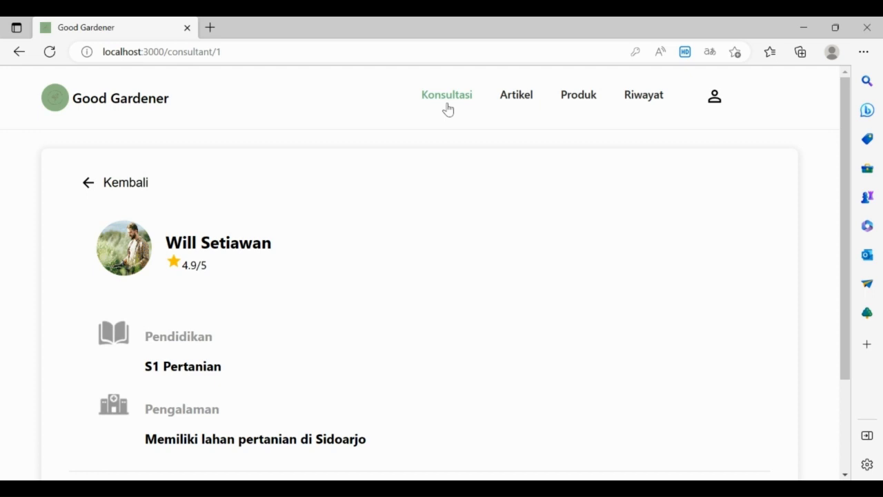
left_click(448, 109)
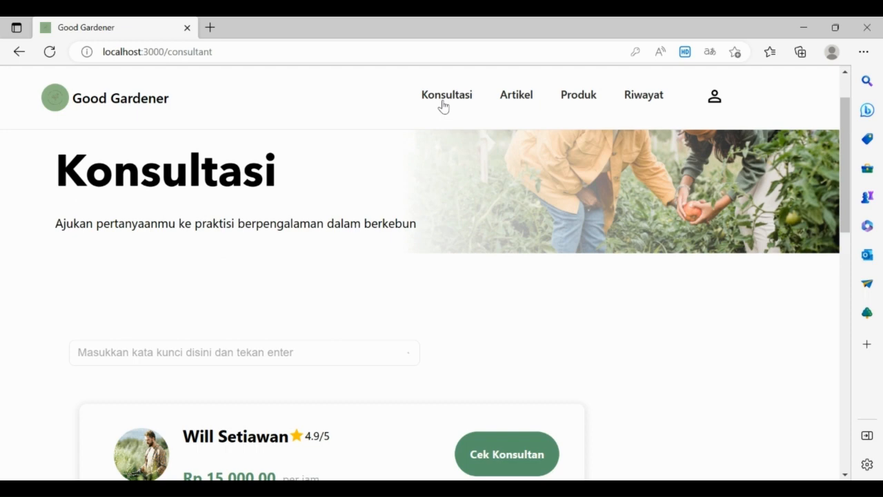
Step: Open the chat with the first consultant and focus the 'Tulis pesanmu disini' box
left_click(443, 104)
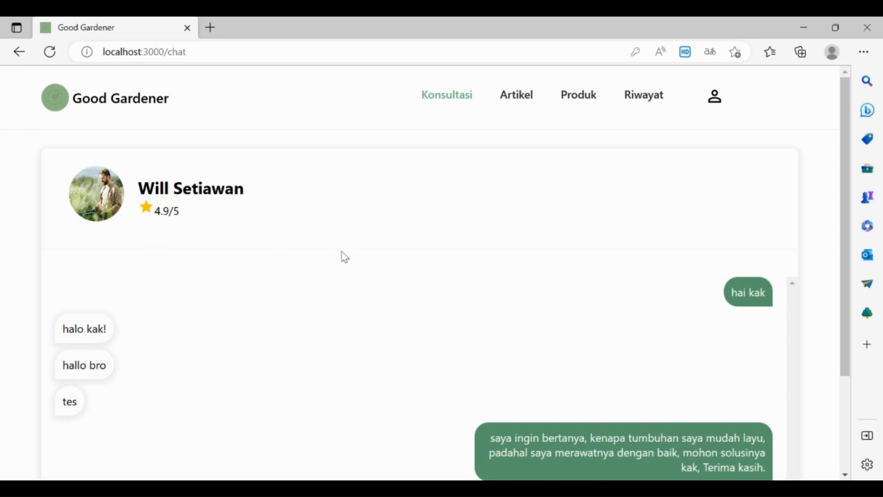
scroll(406, 264, "down", 2)
scroll(406, 264, "up", 2)
scroll(406, 265, "down", 2)
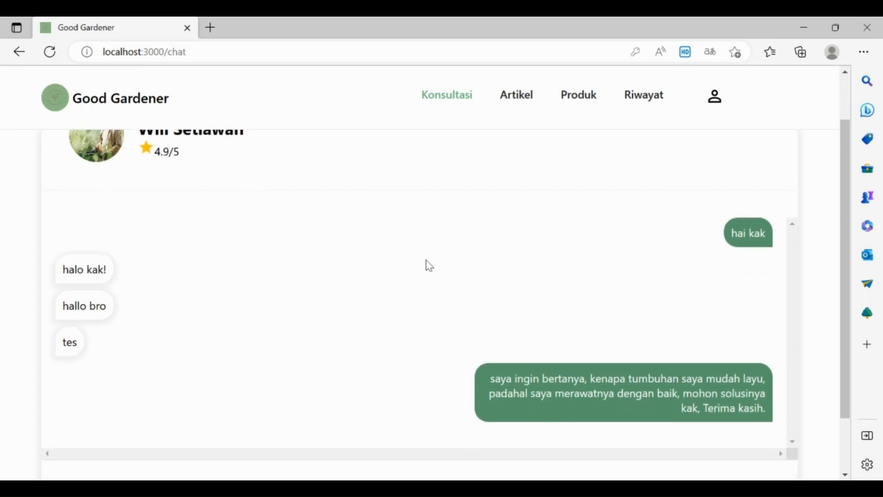
left_click(262, 424)
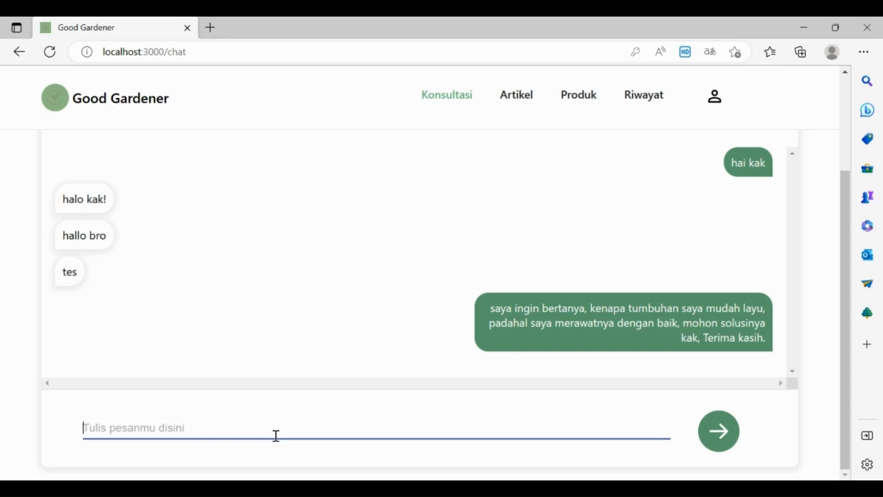
Step: Replace the longer draft with 'hallo kak' and send it to the consultant
type("hal")
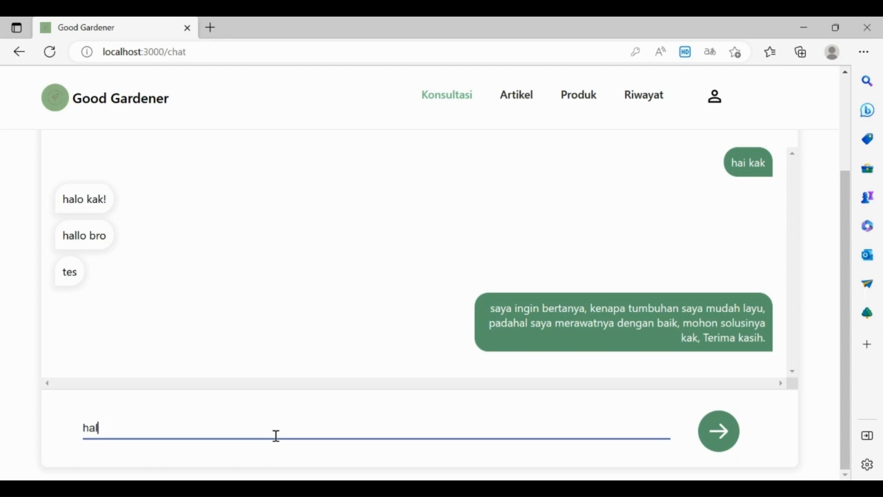
type("lo kak, kebetulan tanaman")
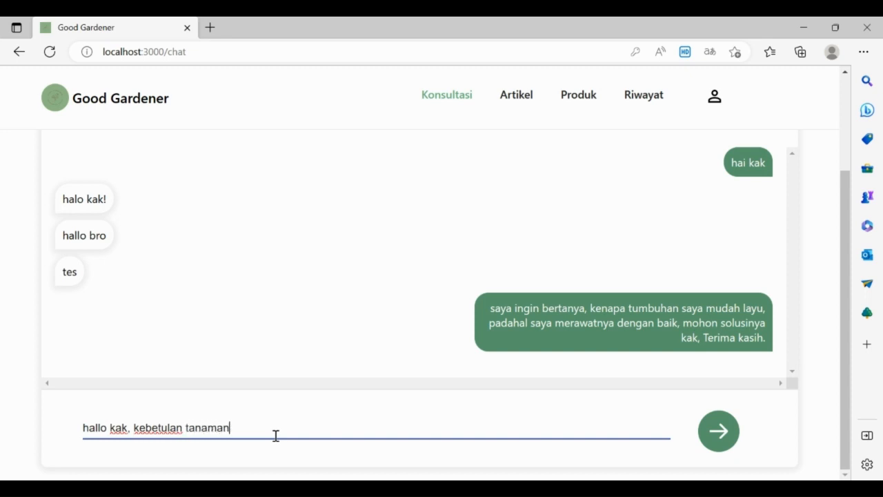
type(" saya sedang layu, sa")
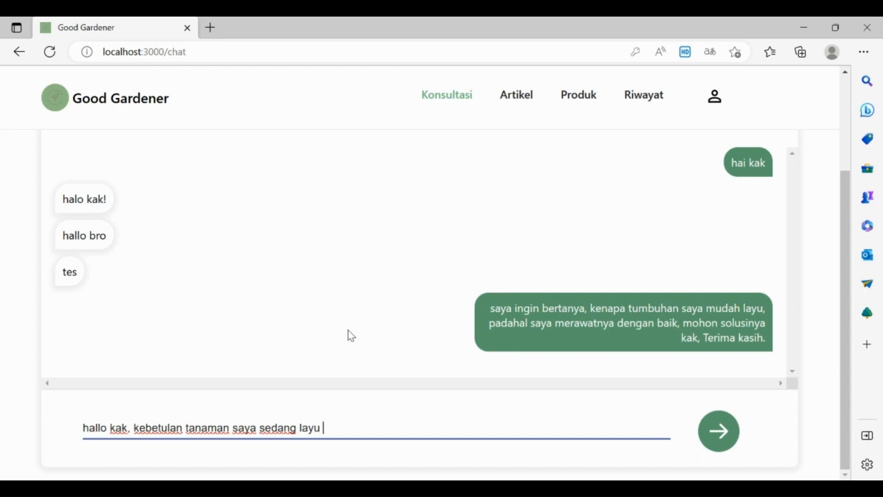
type("da rekomendasi")
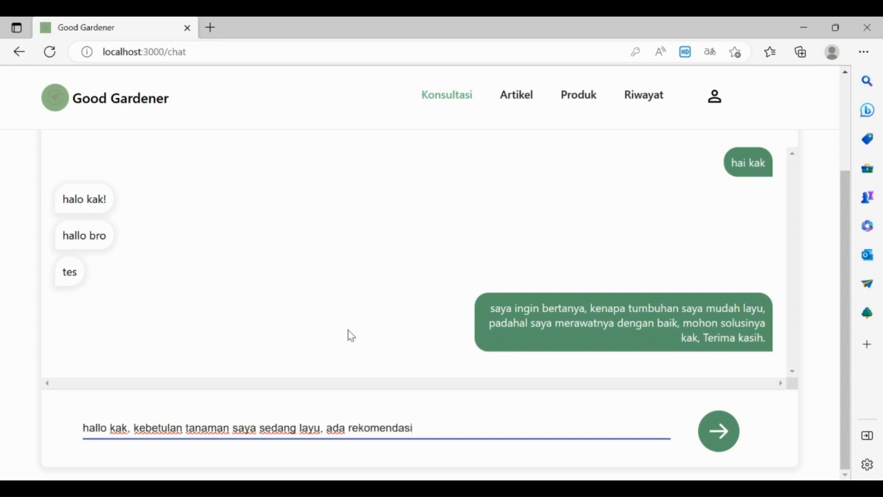
key("BackSpace")
key("BackSpace")
key("BackSpace")
key("BackSpace")
key("BackSpace")
key("BackSpace")
key("BackSpace")
key("BackSpace")
key("BackSpace")
key("BackSpace")
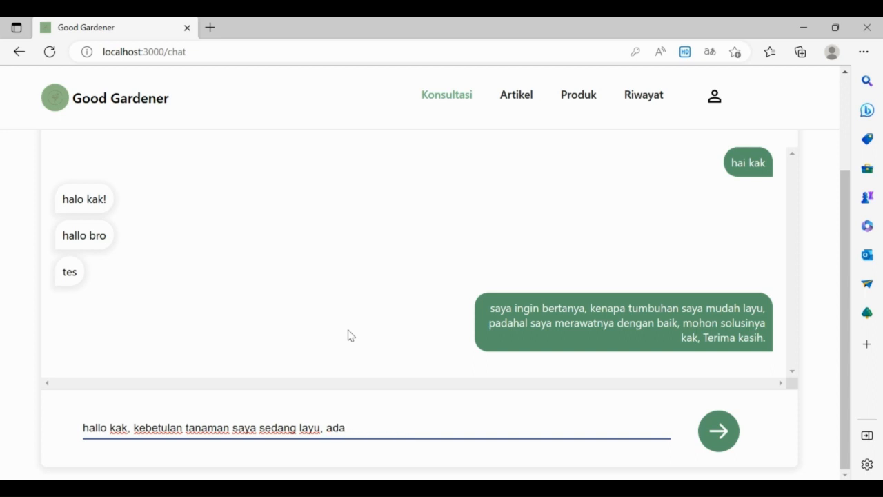
key("BackSpace")
key("BackSpace")
key("BackSpace")
key("BackSpace")
key("BackSpace")
key("BackSpace")
key("BackSpace")
key("BackSpace")
key("BackSpace")
key("BackSpace")
key("BackSpace")
key("BackSpace")
key("BackSpace")
key("BackSpace")
key("BackSpace")
key("BackSpace")
key("BackSpace")
key("BackSpace")
key("BackSpace")
key("BackSpace")
key("BackSpace")
key("BackSpace")
key("BackSpace")
key("BackSpace")
key("BackSpace")
key("BackSpace")
key("BackSpace")
key("BackSpace")
key("BackSpace")
key("BackSpace")
key("BackSpace")
key("BackSpace")
key("BackSpace")
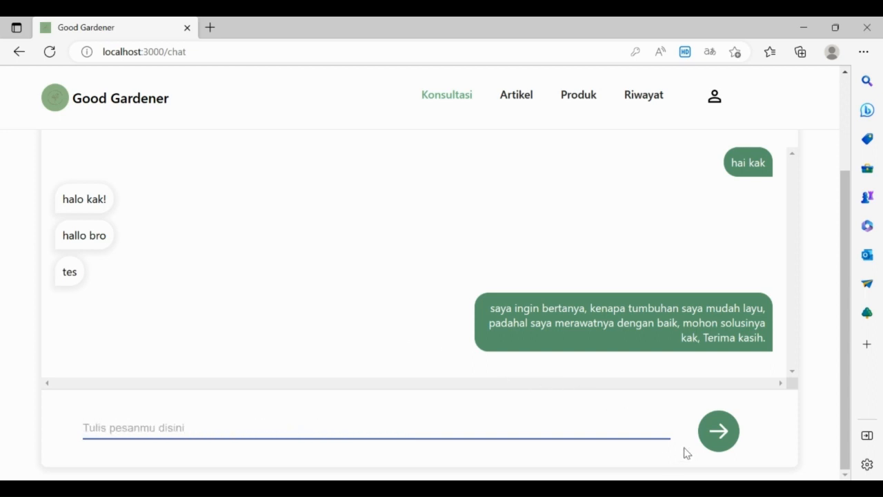
type("hallo ")
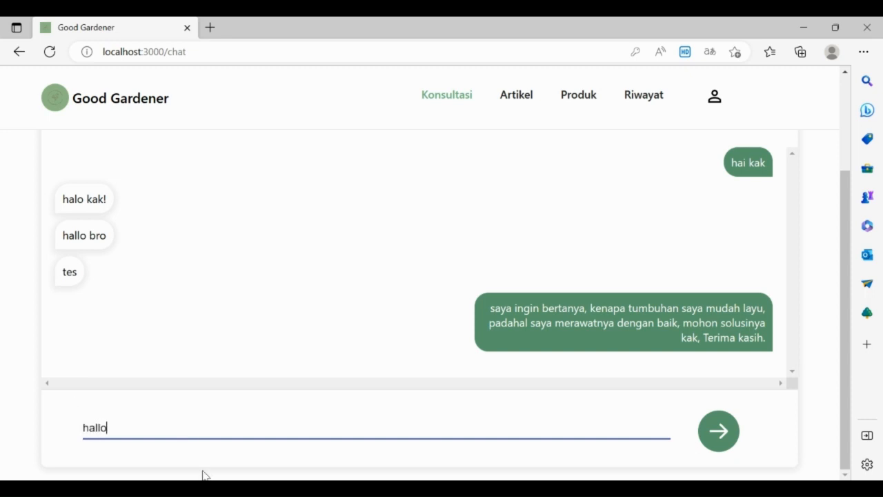
type("kak")
left_click(738, 433)
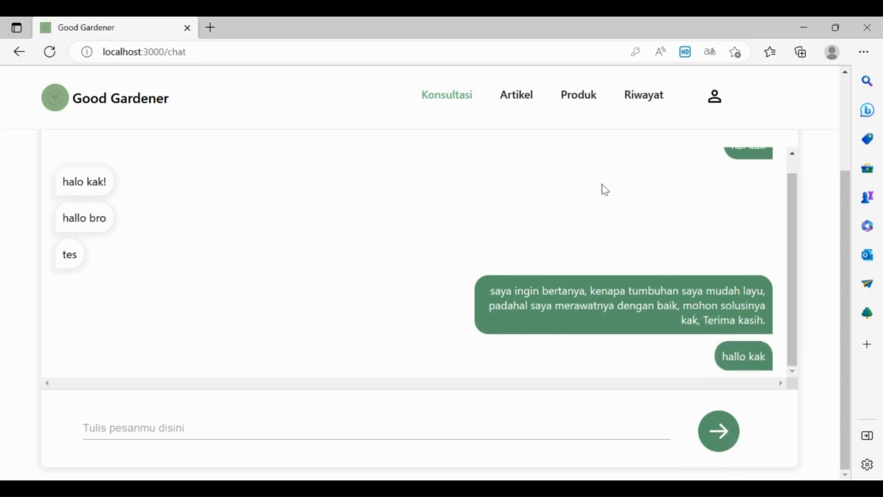
scroll(562, 238, "up", 3)
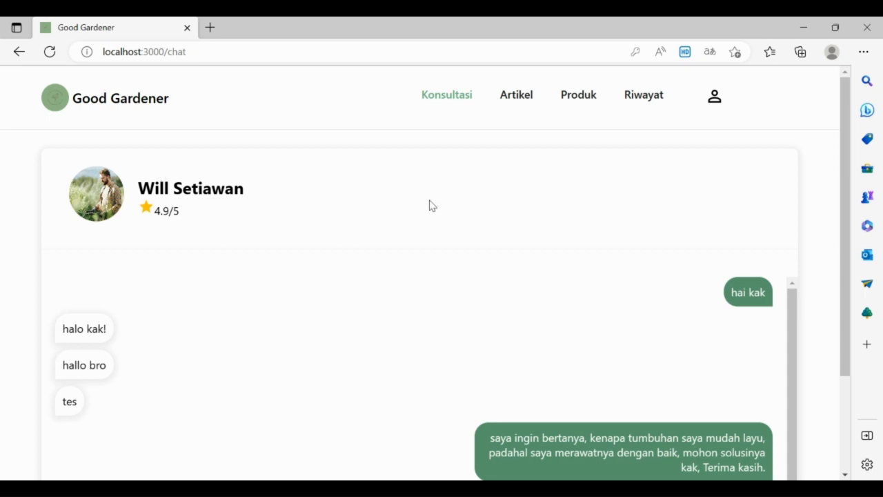
Step: Log out of the client account from the account menu
left_click(718, 109)
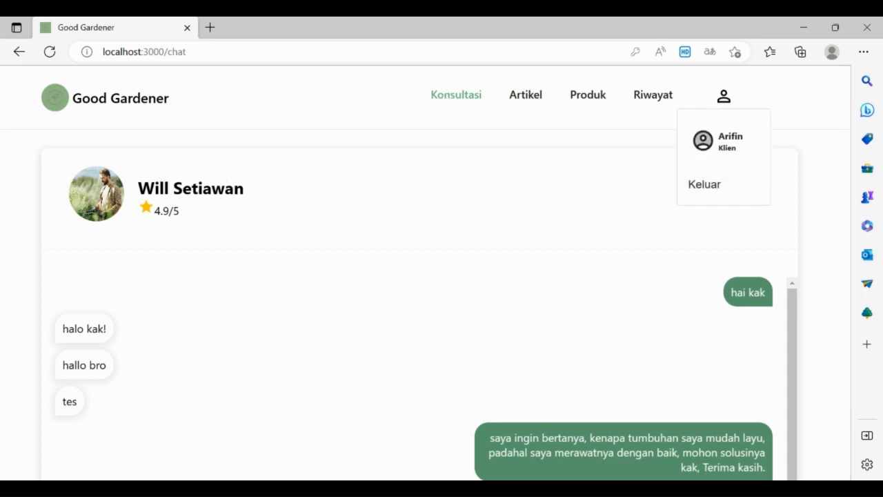
left_click(704, 194)
scroll(629, 313, "down", 1)
Step: Sign in to the consultant account using the autofilled e-mail and its password
left_click(674, 236)
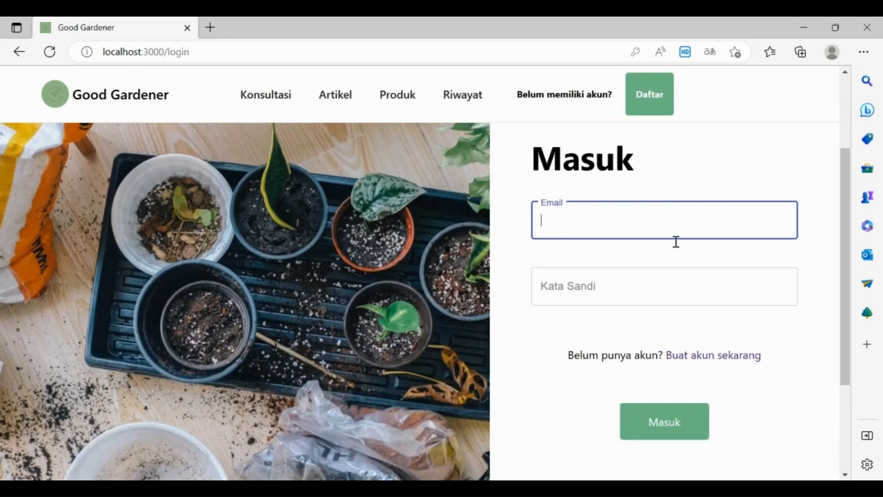
left_click(676, 244)
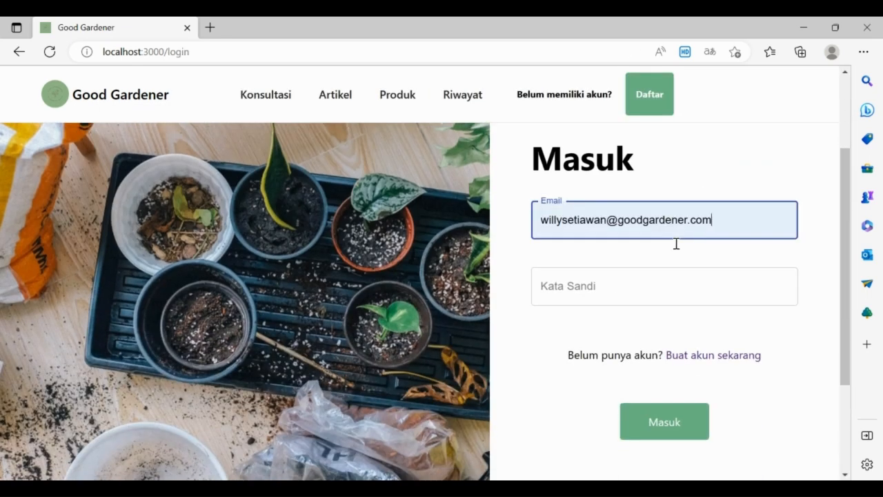
left_click(677, 294)
type("••")
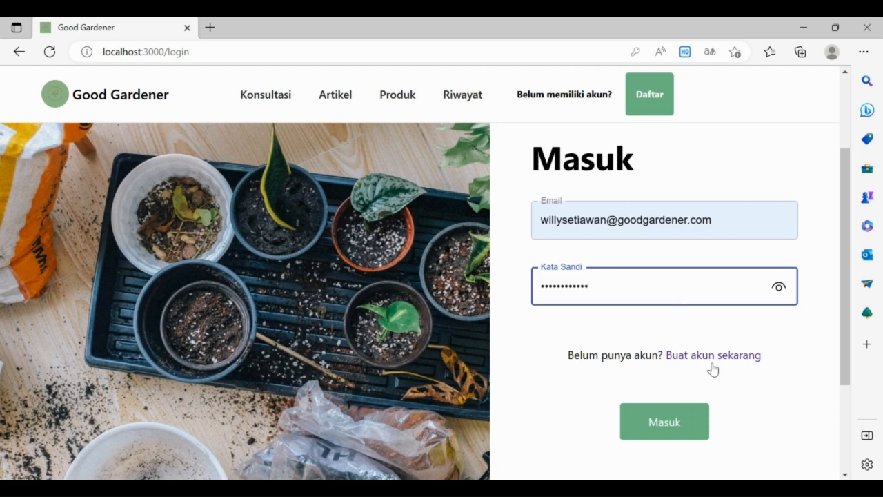
scroll(731, 365, "down", 2)
scroll(724, 345, "up", 2)
left_click(668, 432)
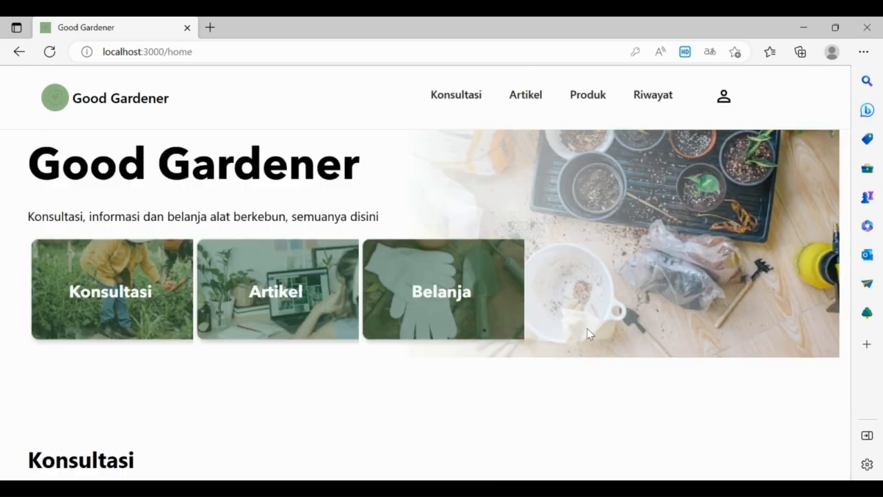
left_click(800, 134)
scroll(728, 153, "up", 2)
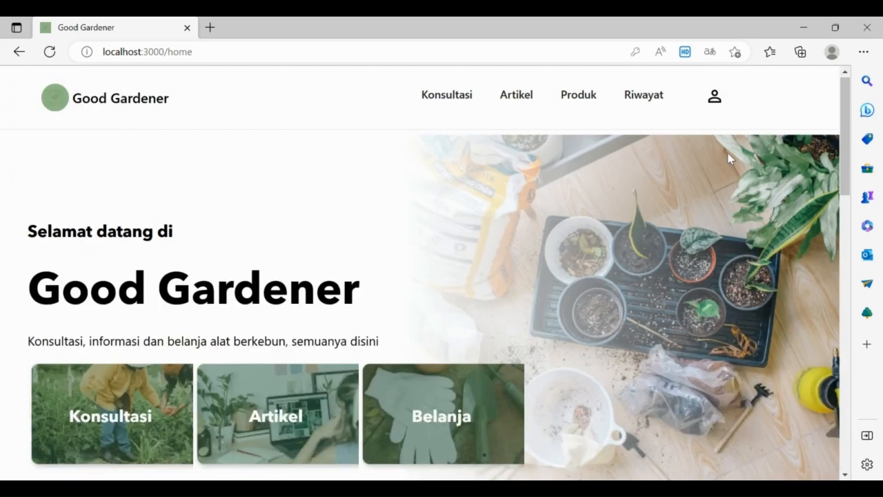
scroll(729, 162, "down", 2)
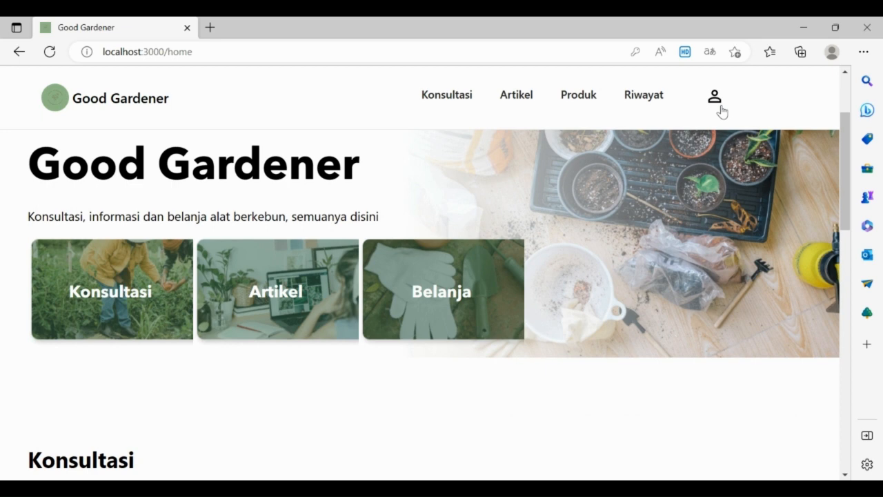
left_click(721, 106)
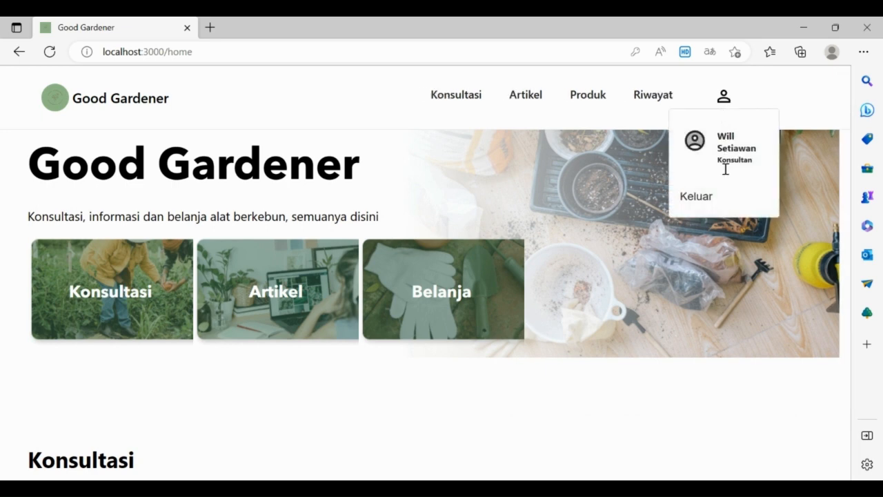
double_click(726, 169)
left_click(763, 171)
left_click(724, 102)
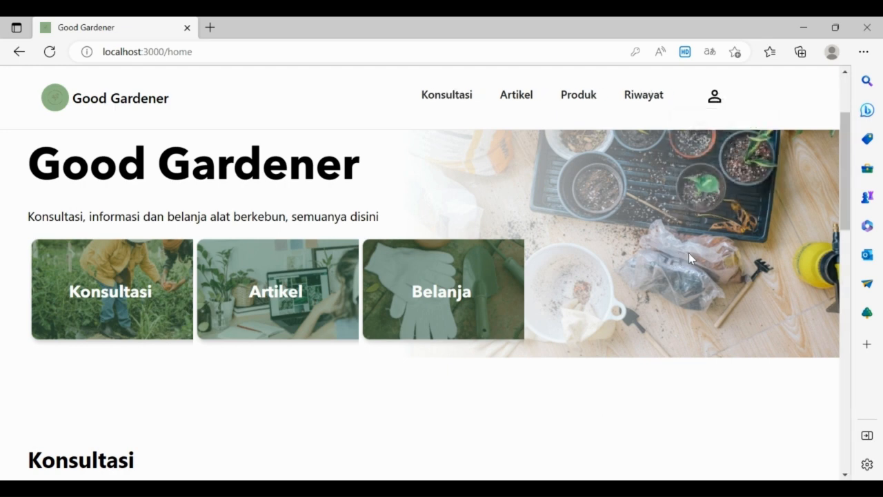
Step: Open the consultant-side chat and inspect the received 'hallo kak' message
left_click(449, 96)
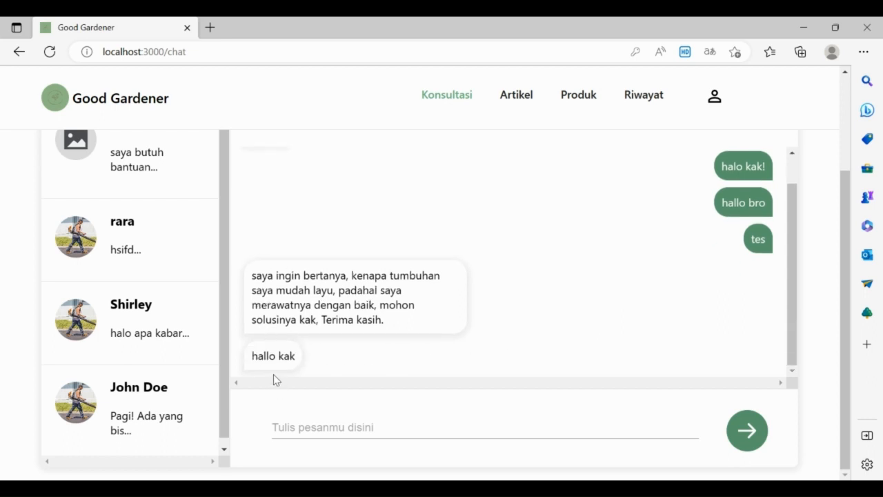
triple_click(259, 359)
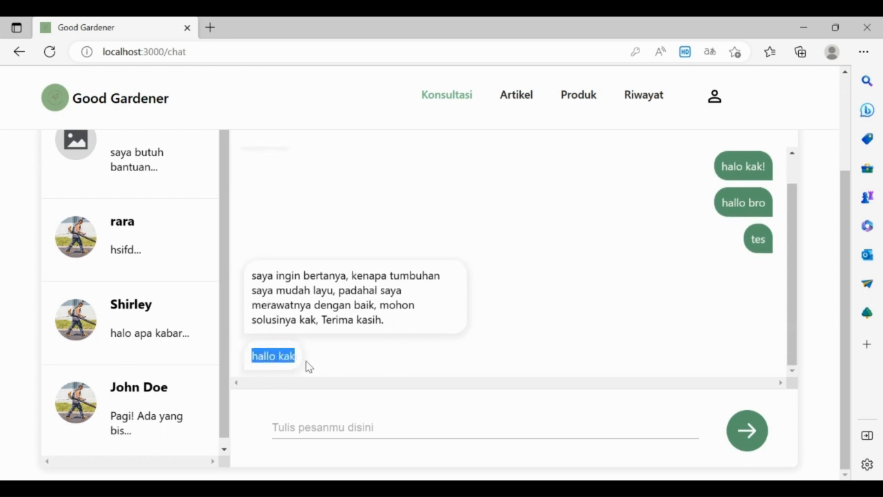
left_click(475, 366)
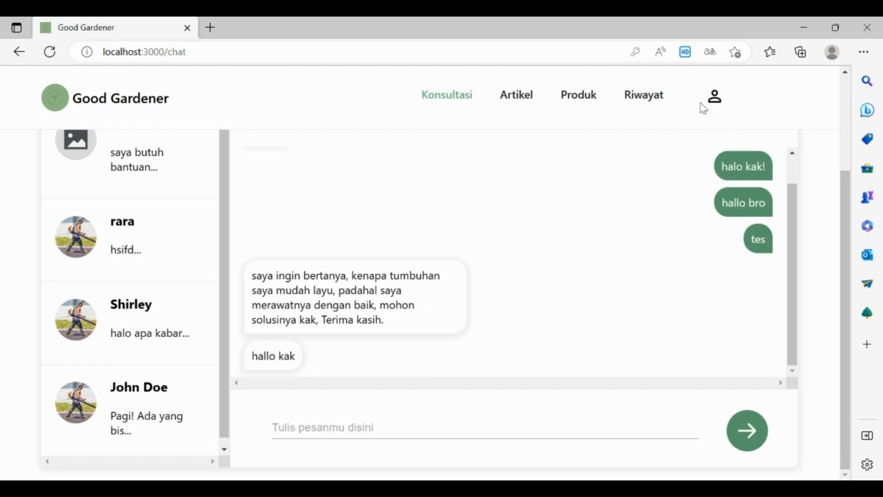
Step: Browse the first page of gardening article cards on Artikel
left_click(517, 101)
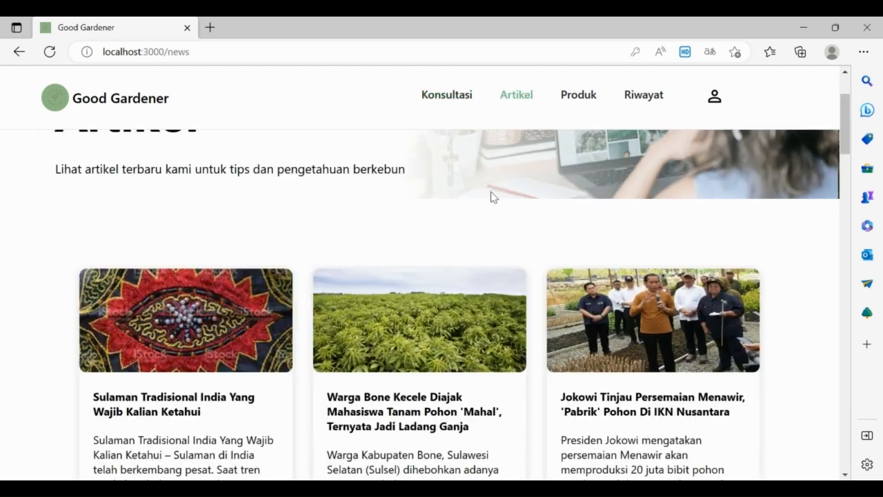
scroll(461, 269, "up", 2)
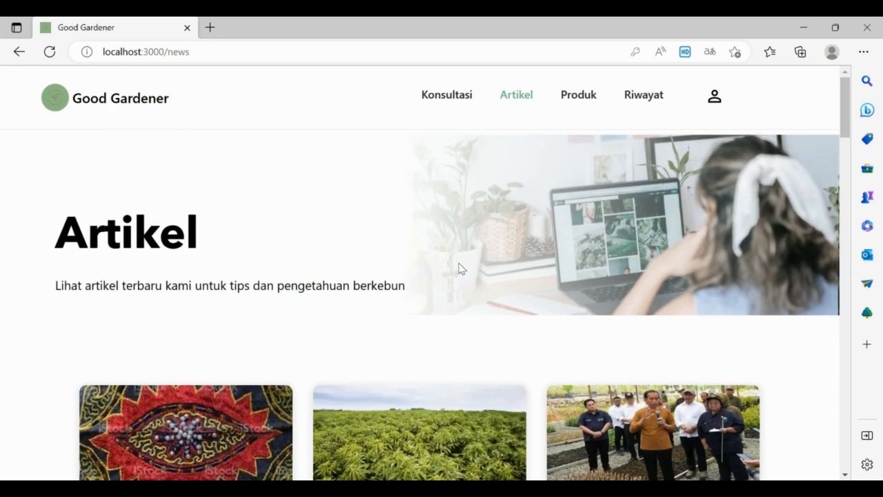
scroll(461, 268, "down", 2)
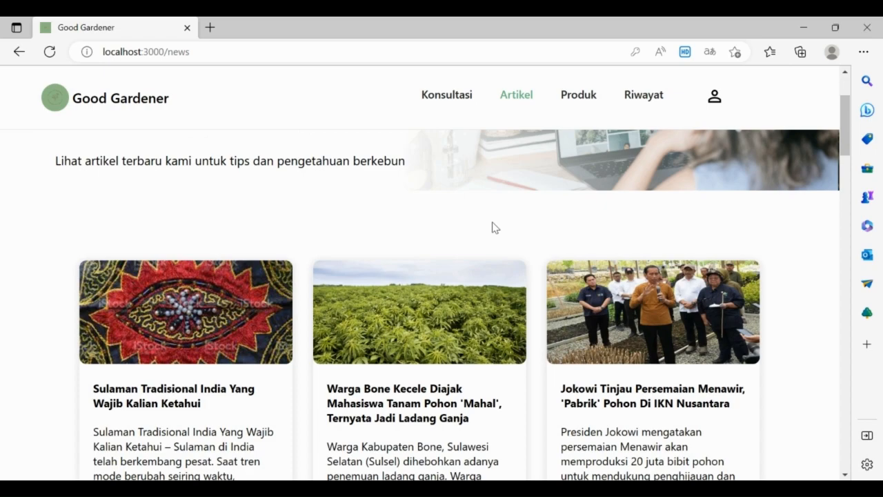
scroll(492, 221, "down", 1)
scroll(492, 222, "up", 2)
scroll(492, 221, "down", 6)
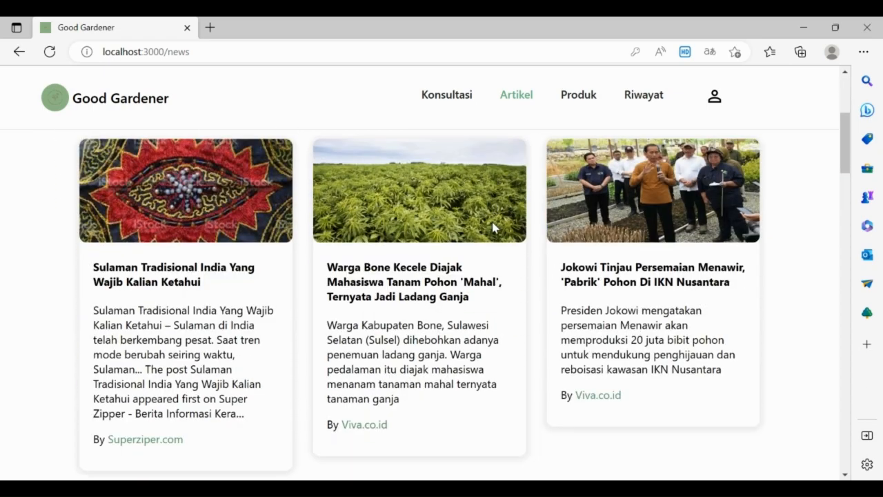
scroll(495, 227, "down", 10)
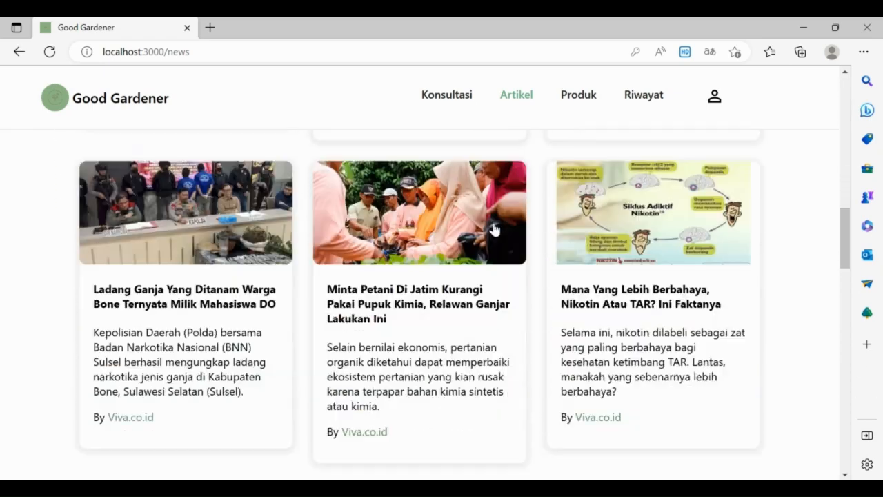
scroll(521, 226, "down", 10)
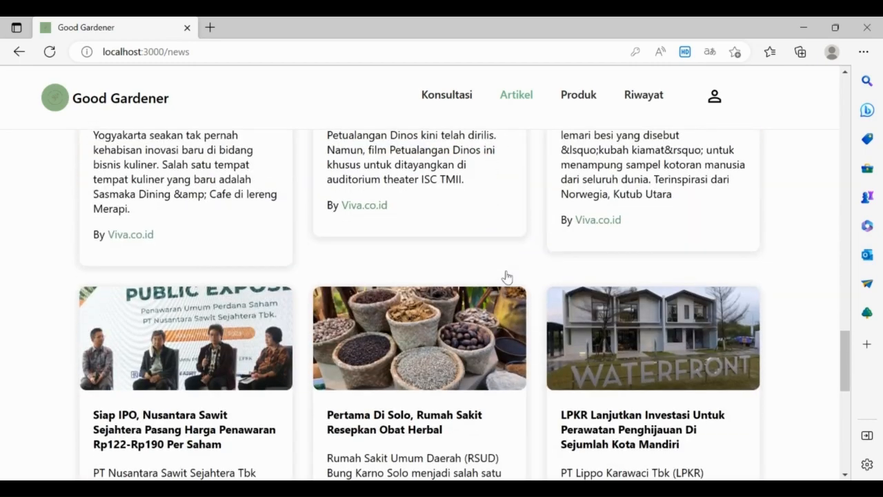
scroll(508, 276, "down", 6)
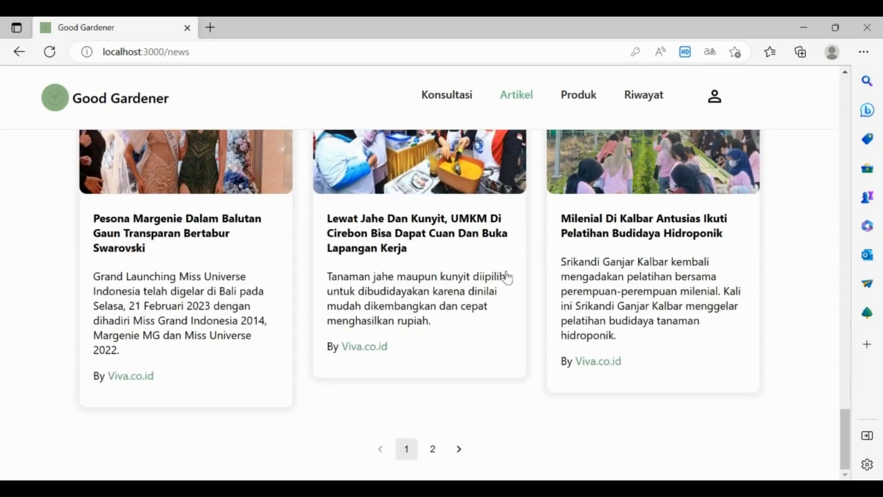
scroll(508, 276, "up", 1)
scroll(505, 278, "down", 1)
scroll(504, 278, "up", 2)
scroll(492, 414, "down", 2)
left_click_drag(848, 452, 849, 447)
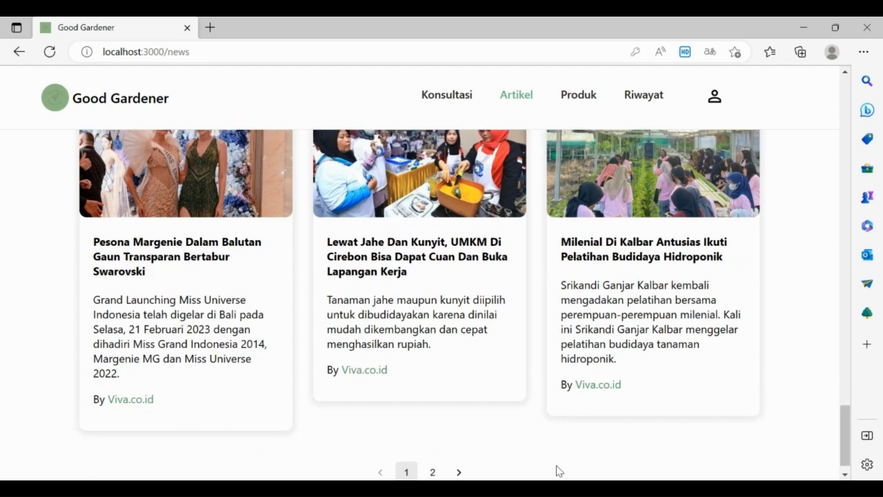
Step: View the second page of articles, then go to the Produk catalogue
left_click(439, 475)
scroll(600, 348, "up", 10)
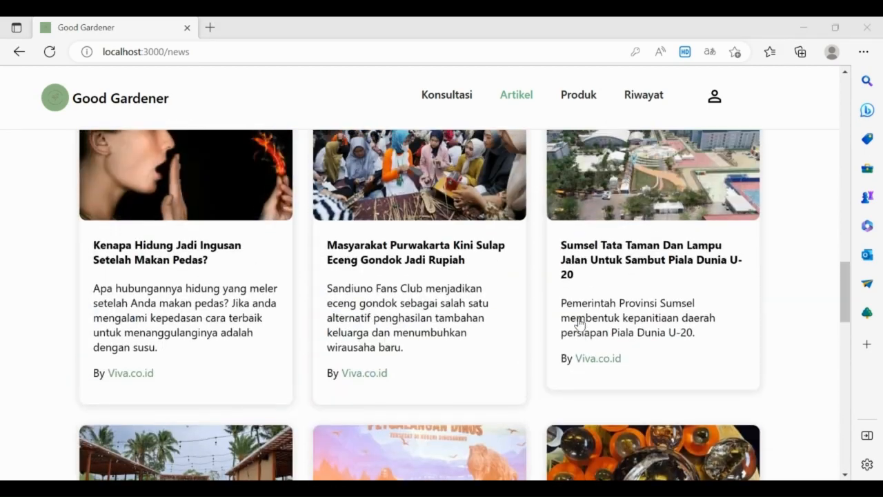
scroll(580, 322, "up", 15)
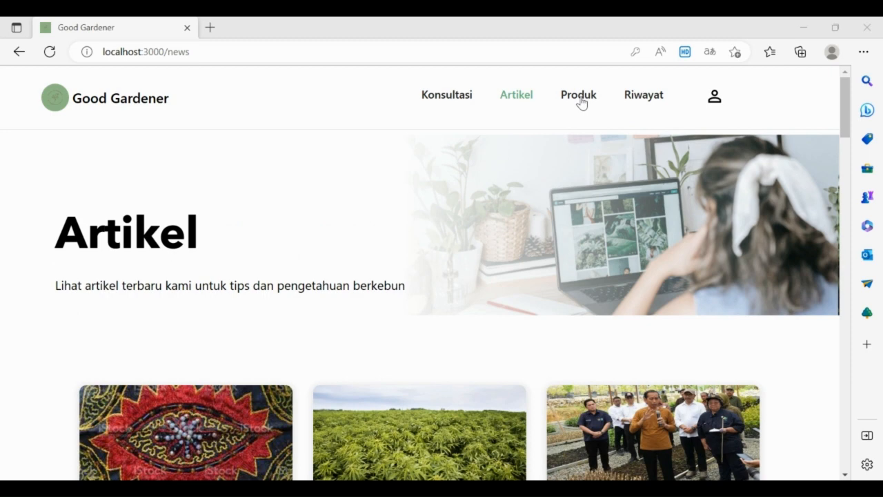
left_click(579, 98)
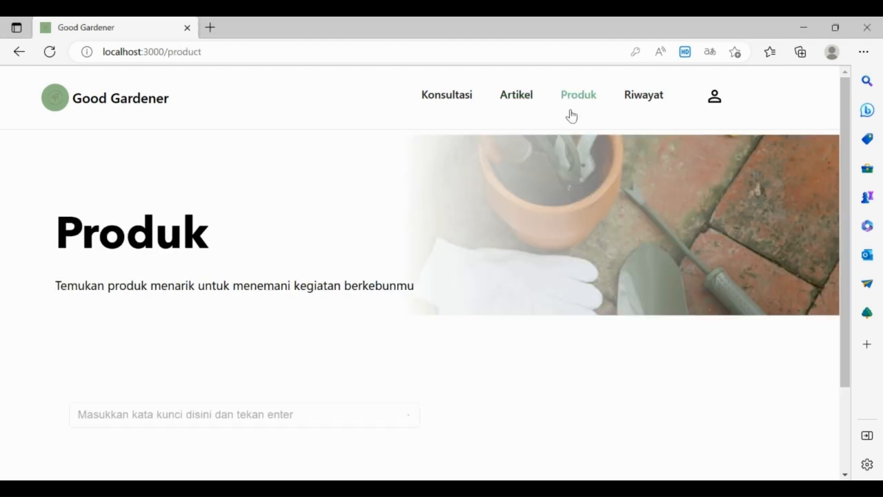
Step: Scroll the product catalogue and focus its keyword search box
scroll(507, 262, "down", 4)
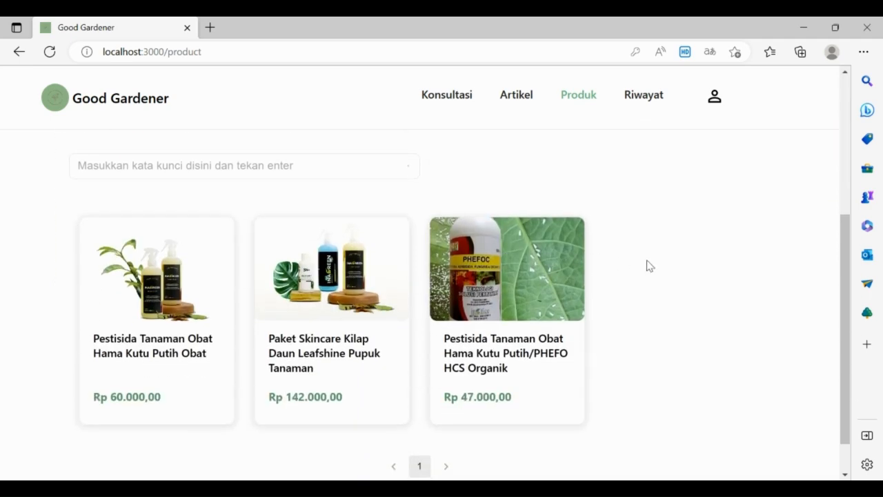
scroll(649, 266, "down", 1)
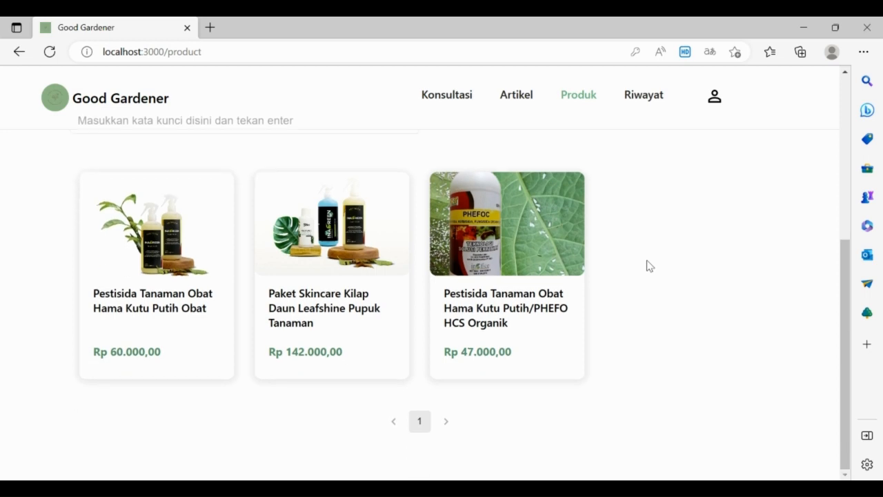
scroll(646, 276, "up", 3)
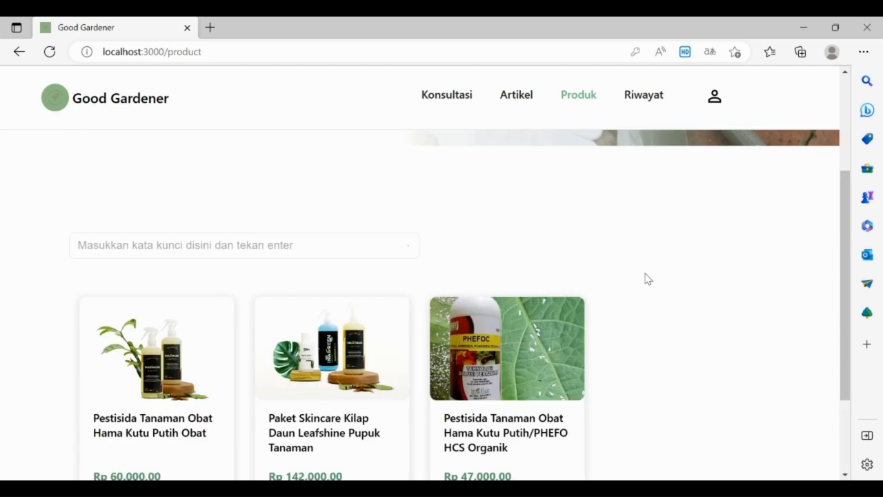
left_click(348, 246)
scroll(422, 268, "up", 2)
scroll(627, 245, "down", 3)
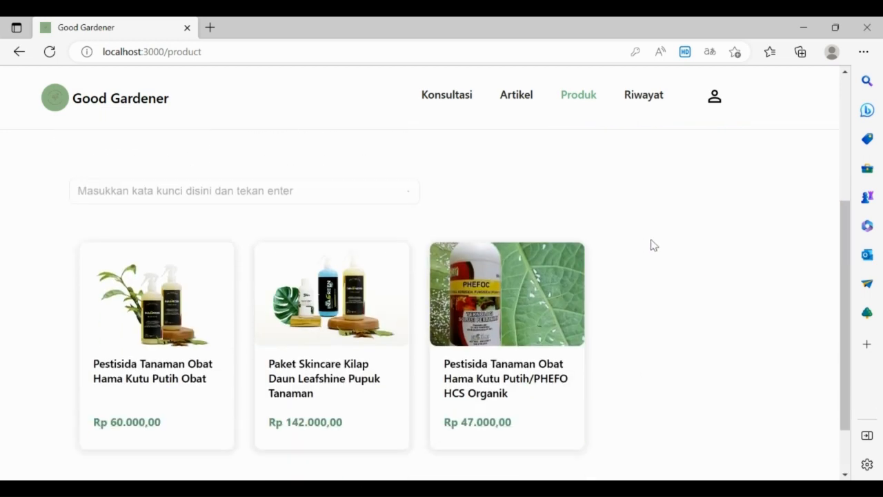
scroll(651, 244, "up", 1)
scroll(651, 244, "down", 1)
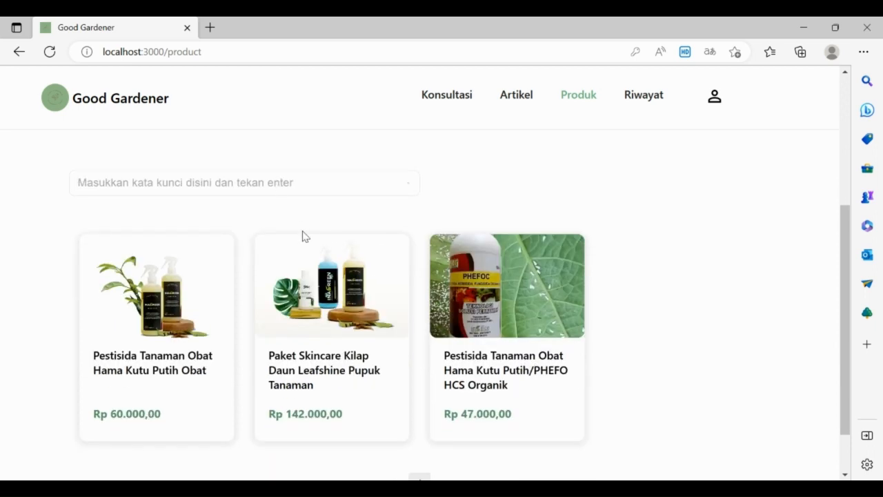
Step: Search 'paket skincare kilap', leaving only the Rp 142.000,00 Leafshine skincare package
type("pest")
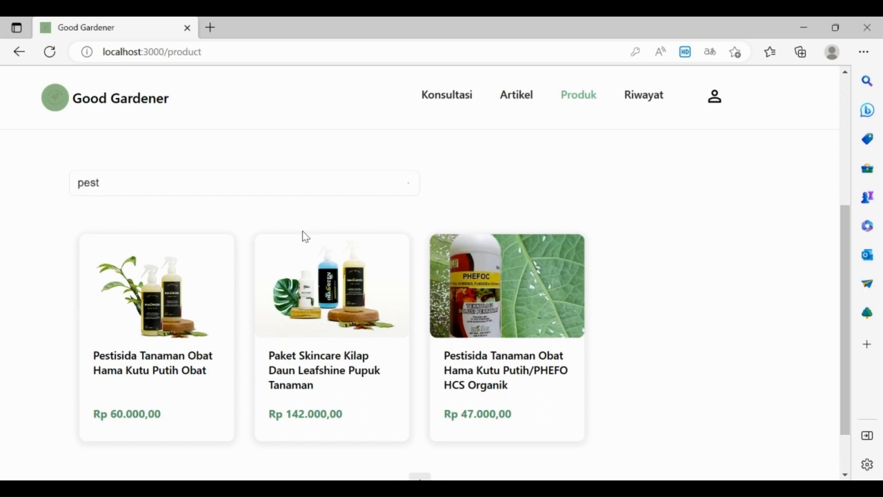
type("isida tanaman")
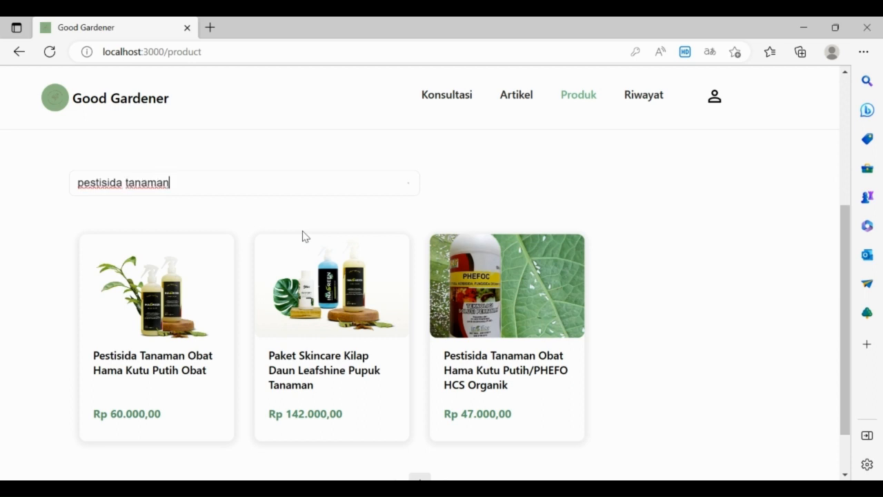
type(" obat hama")
key("BackSpace")
key("BackSpace")
key("BackSpace")
key("BackSpace")
key("BackSpace")
key("BackSpace")
key("BackSpace")
key("BackSpace")
key("BackSpace")
key("BackSpace")
key("BackSpace")
key("BackSpace")
key("BackSpace")
key("BackSpace")
key("BackSpace")
key("BackSpace")
key("BackSpace")
key("BackSpace")
key("BackSpace")
key("BackSpace")
type("pas")
key("BackSpace")
key("BackSpace")
type("p")
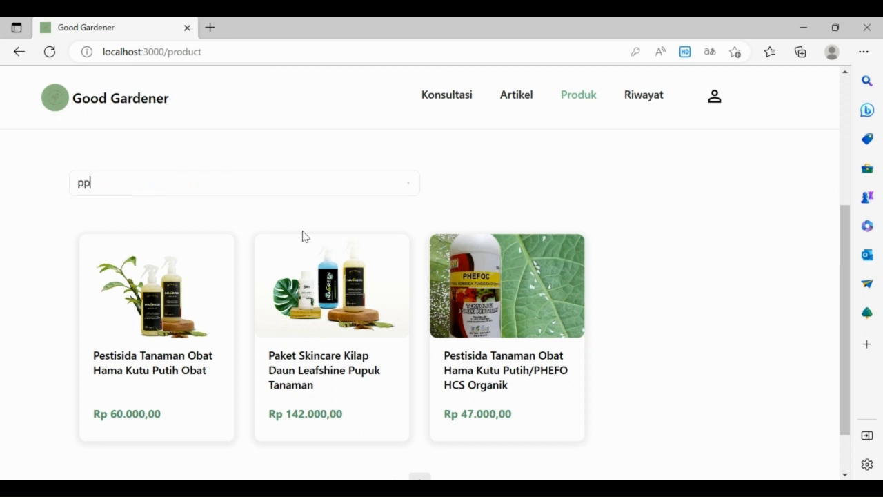
key("BackSpace")
type("aket skincare kilap")
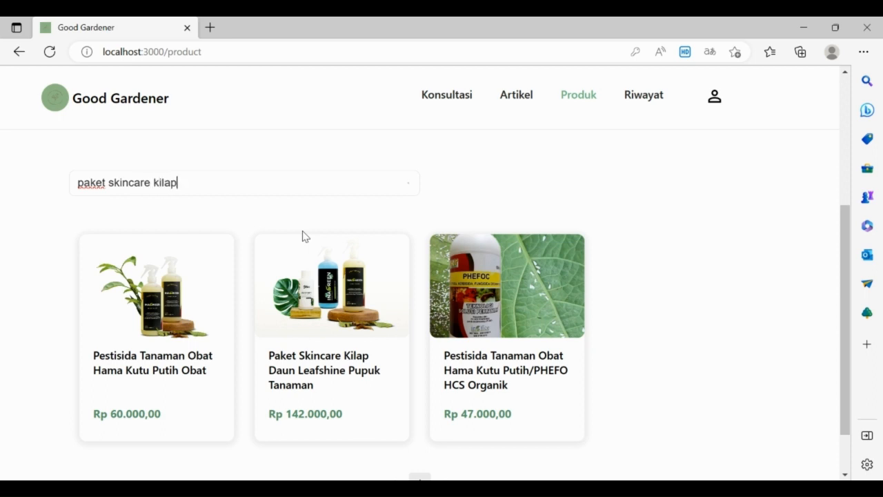
key("Return")
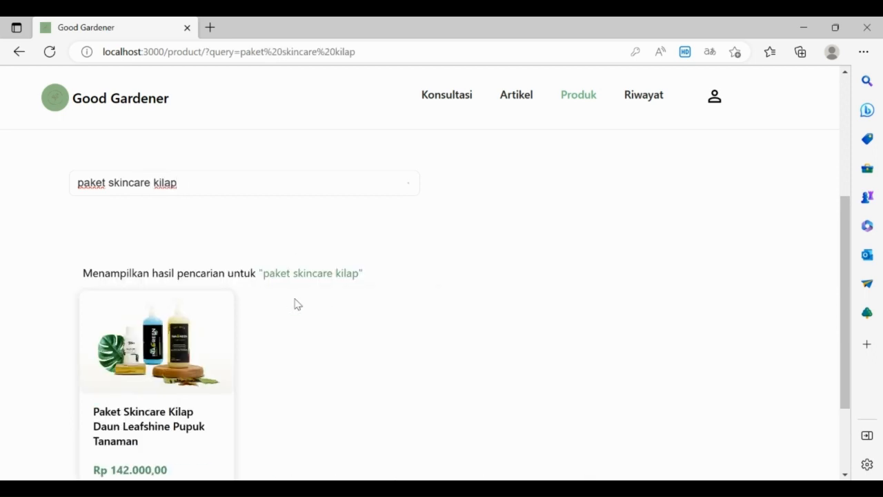
scroll(188, 276, "down", 2)
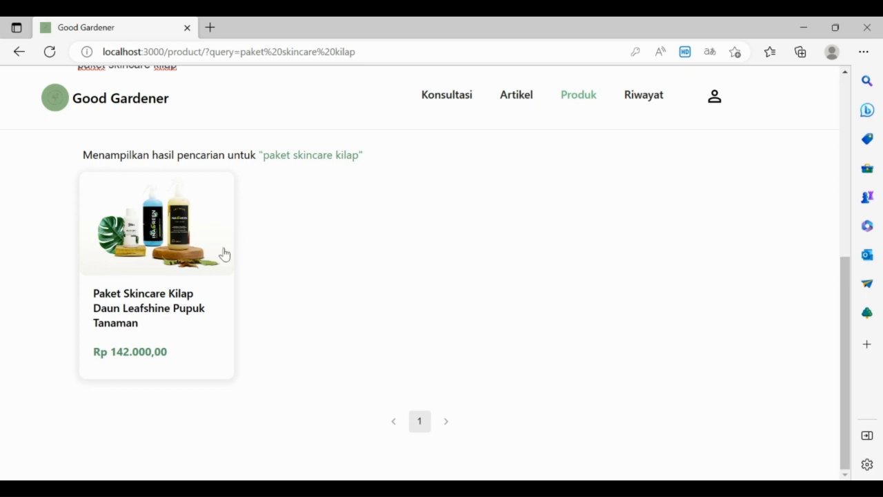
Step: Open the Paket Skincare Kilap Daun Leafshine Pupuk Tanaman product and enter quantity 1
left_click(184, 254)
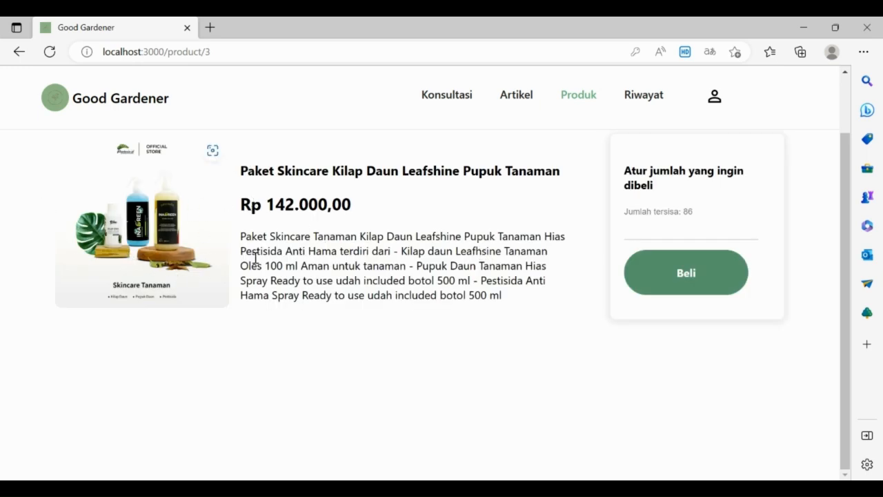
left_click_drag(243, 173, 573, 184)
left_click(509, 236)
left_click(677, 230)
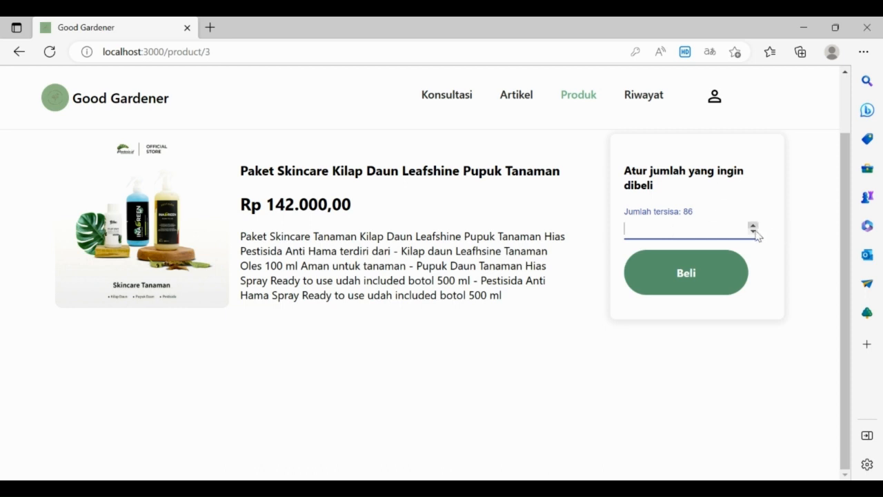
type("1")
Step: Buy the product and choose Bank BNI as the payment method at checkout
left_click(645, 281)
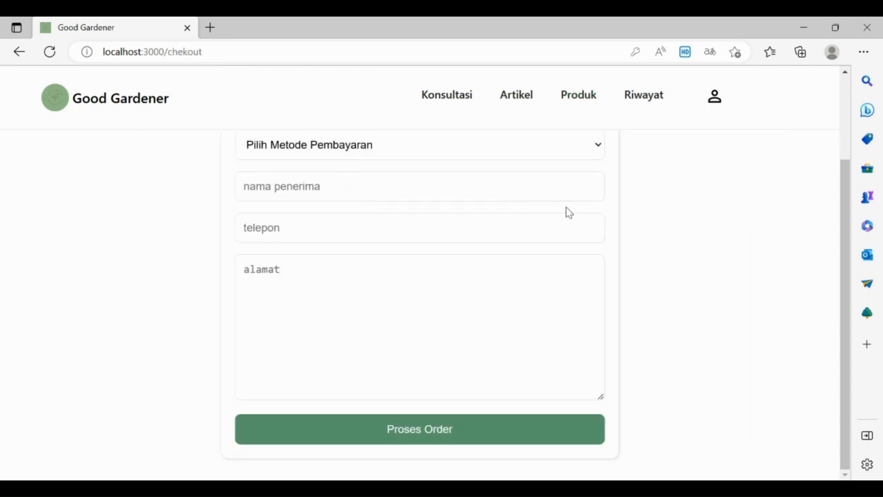
scroll(573, 220, "up", 2)
scroll(655, 237, "down", 2)
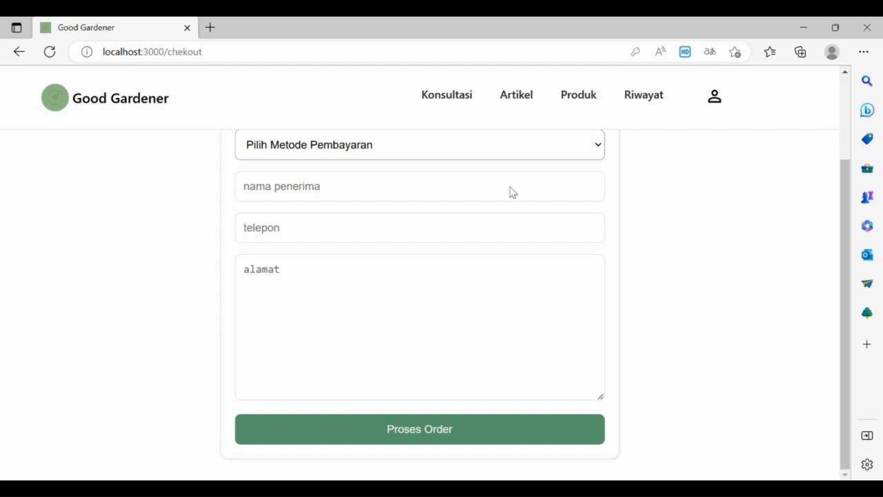
key("Down")
key("Down")
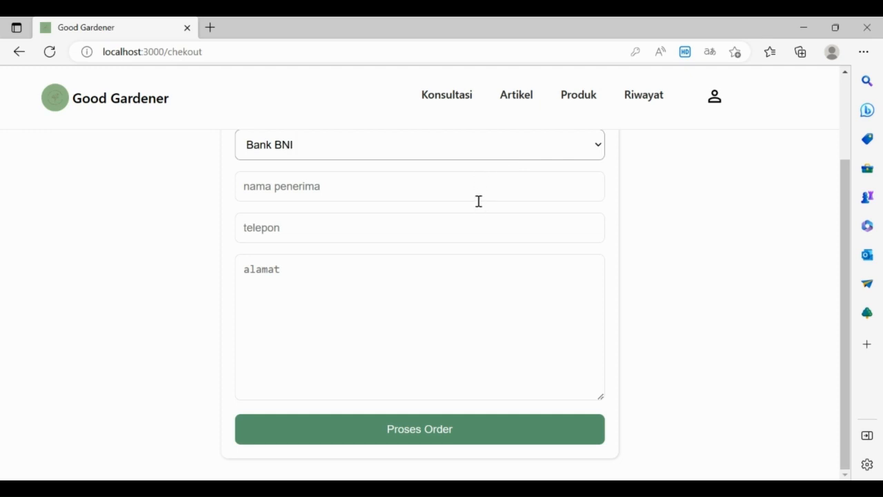
Step: Fill in the recipient's name and phone number on the payment form
left_click(478, 189)
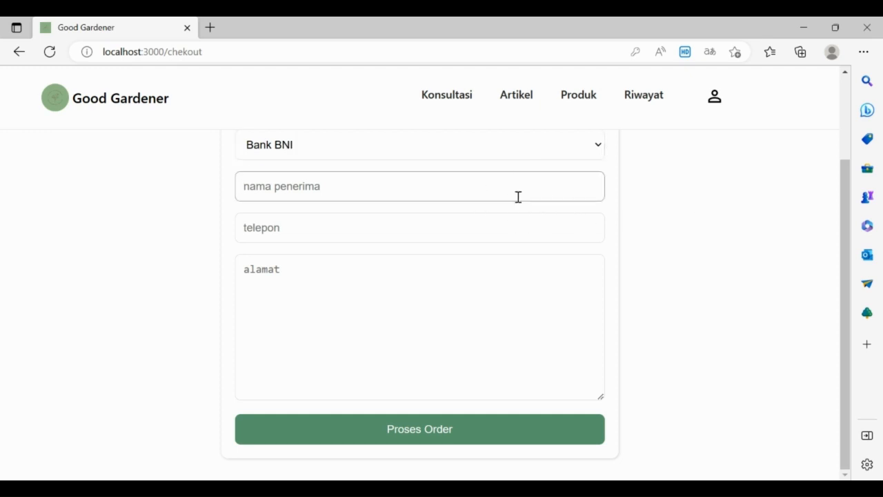
type("art")
key("BackSpace")
key("BackSpace")
type("ar")
type("ustin")
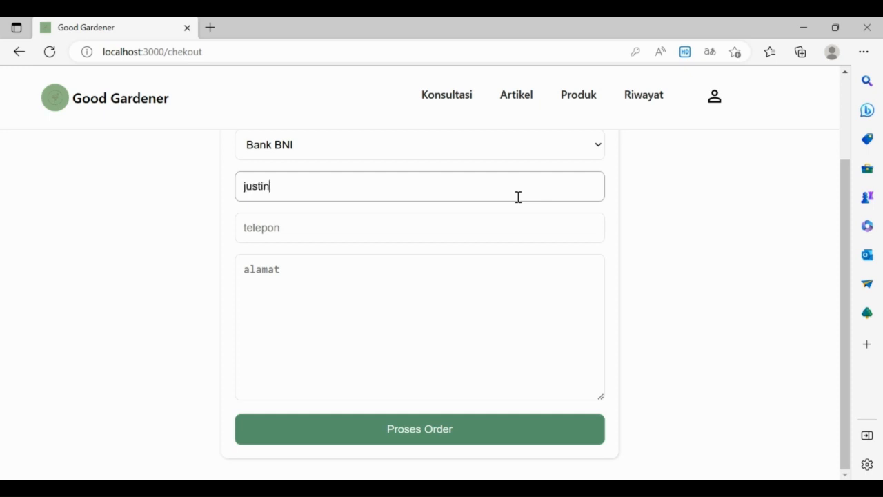
left_click(519, 220)
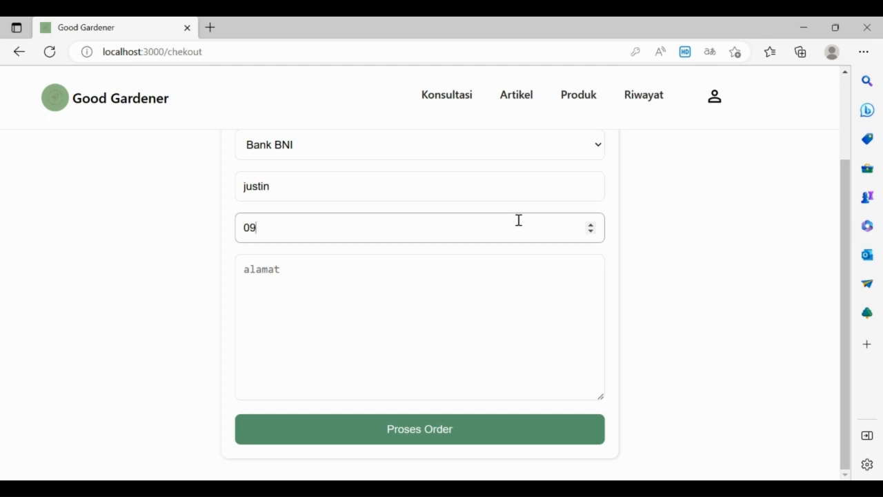
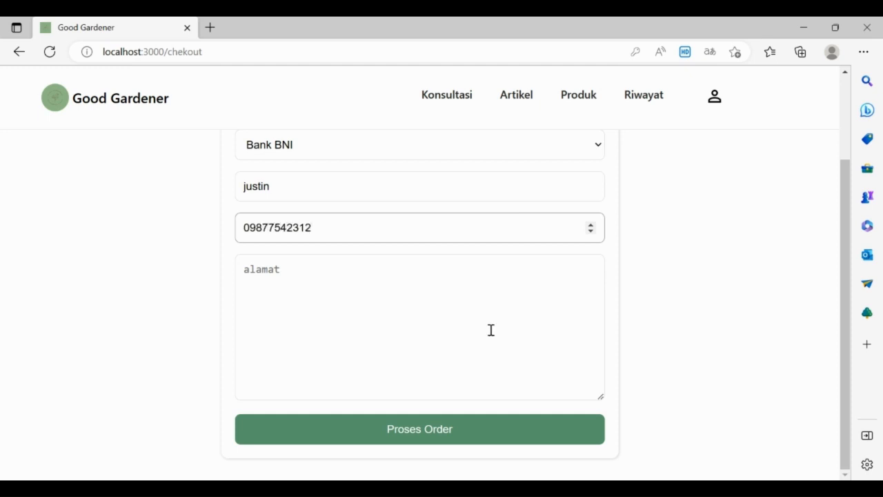
Step: Enter the recipient's delivery address in the address field
left_click(489, 333)
type("jalam")
key("BackSpace")
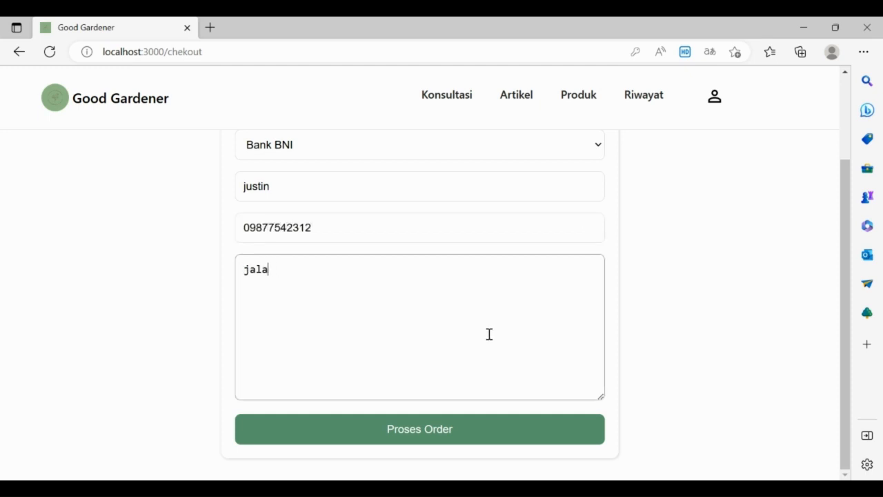
type("n  a")
type(" asdasdasd")
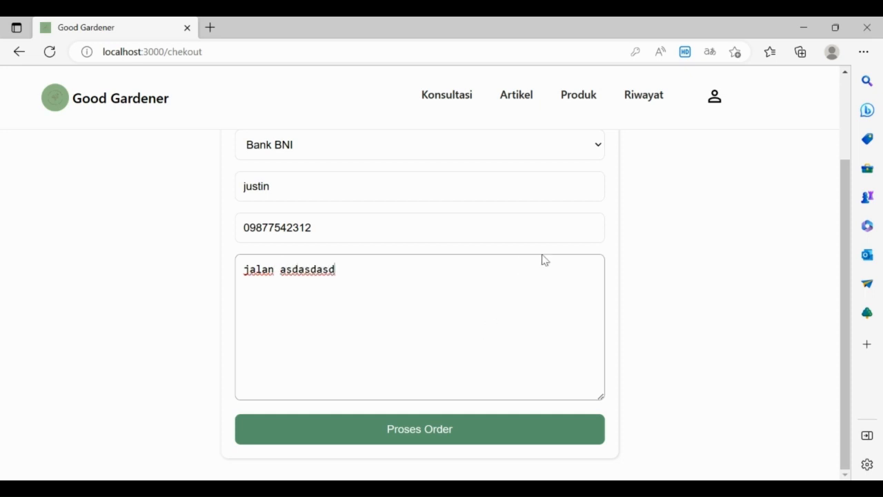
scroll(544, 261, "up", 2)
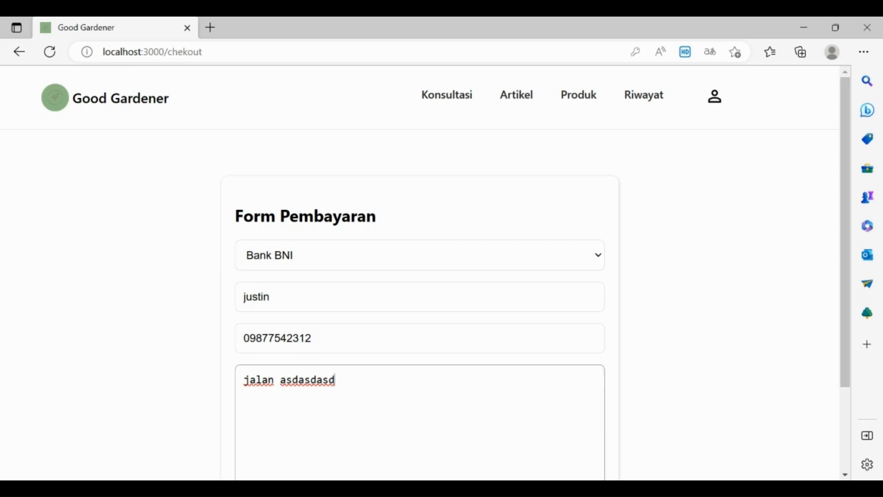
scroll(850, 274, "down", 1)
left_click_drag(850, 274, 843, 338)
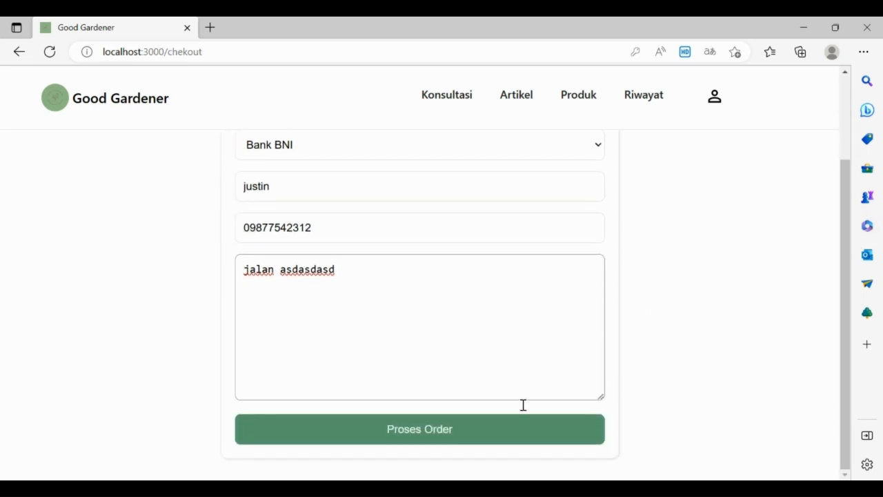
Step: Submit the order with Proses Order to show the BNI transfer account details
left_click(454, 430)
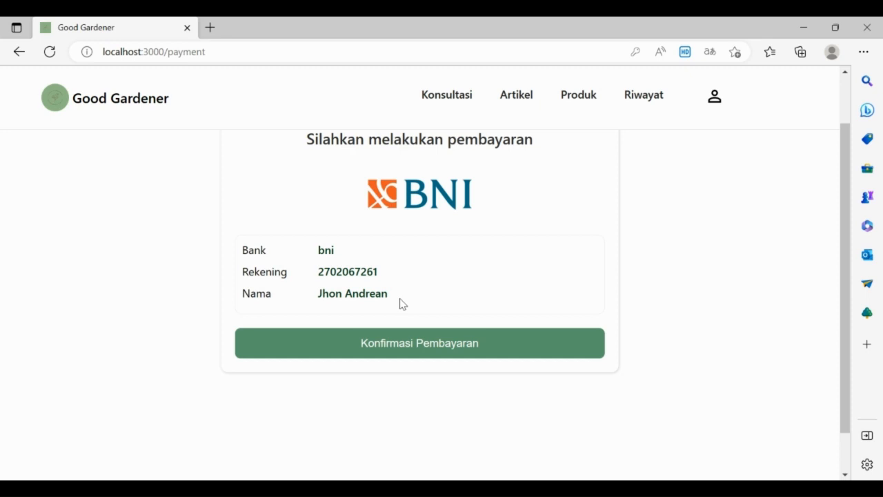
Step: Confirm the payment and look through the Riwayat transaction history
left_click(431, 350)
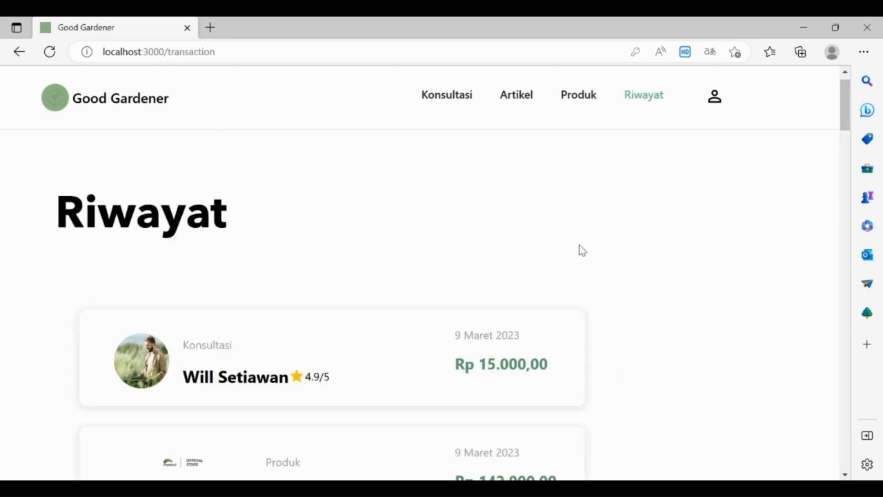
scroll(582, 251, "down", 2)
scroll(584, 255, "down", 1)
scroll(584, 260, "up", 2)
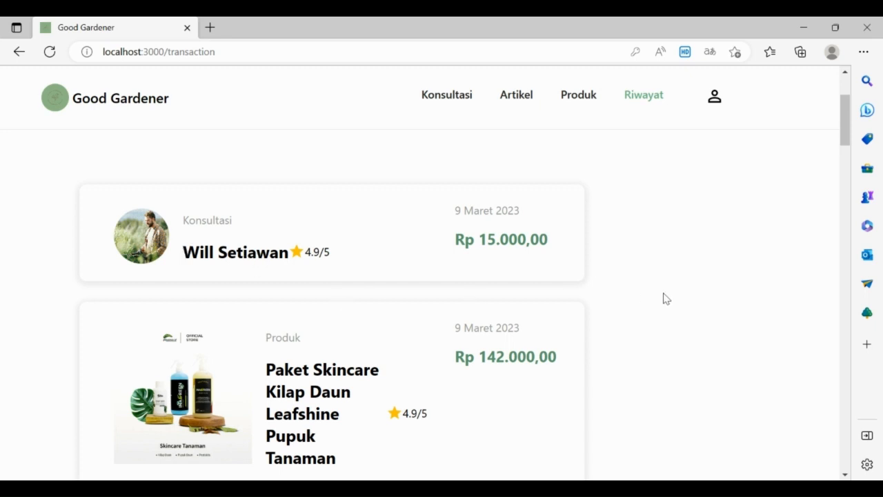
scroll(666, 298, "down", 10)
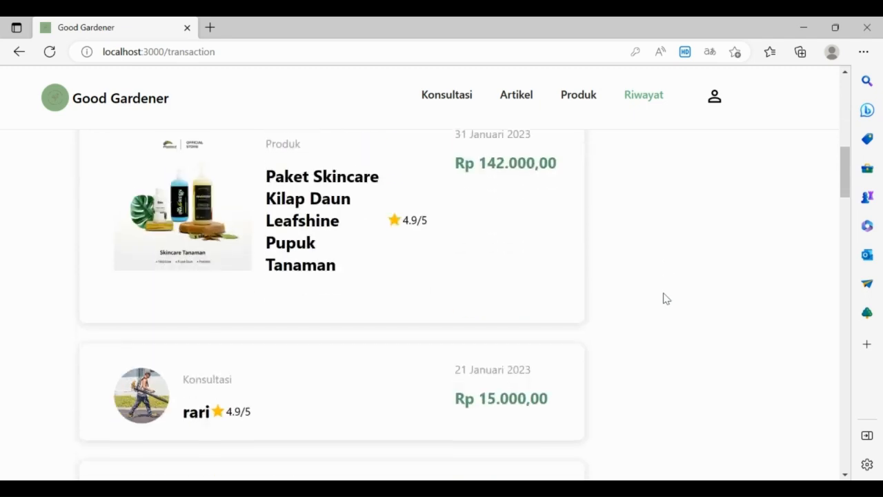
scroll(666, 298, "down", 12)
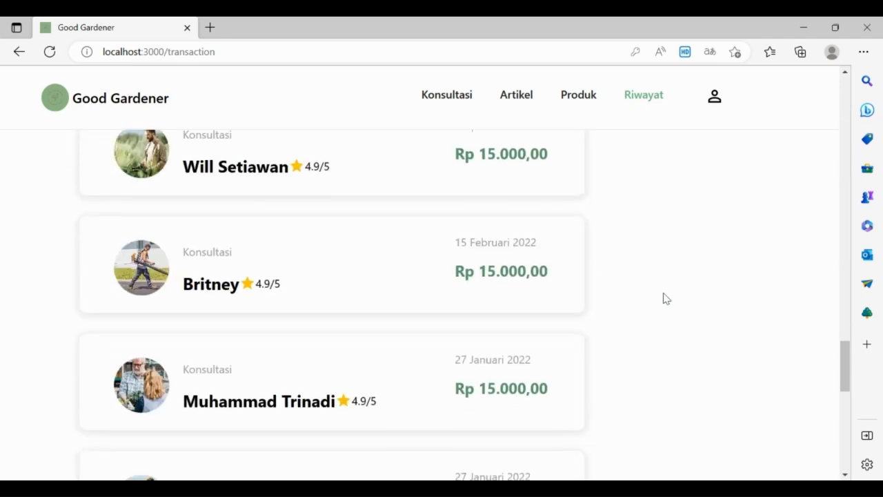
scroll(666, 298, "down", 4)
Step: View the second page of transaction history, then return to the Good Gardener home page
scroll(666, 298, "up", 8)
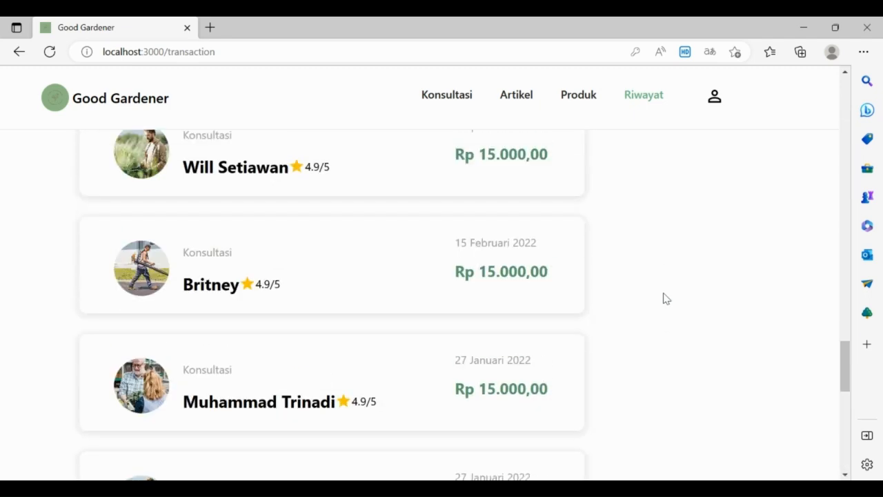
scroll(574, 386, "down", 8)
left_click(433, 427)
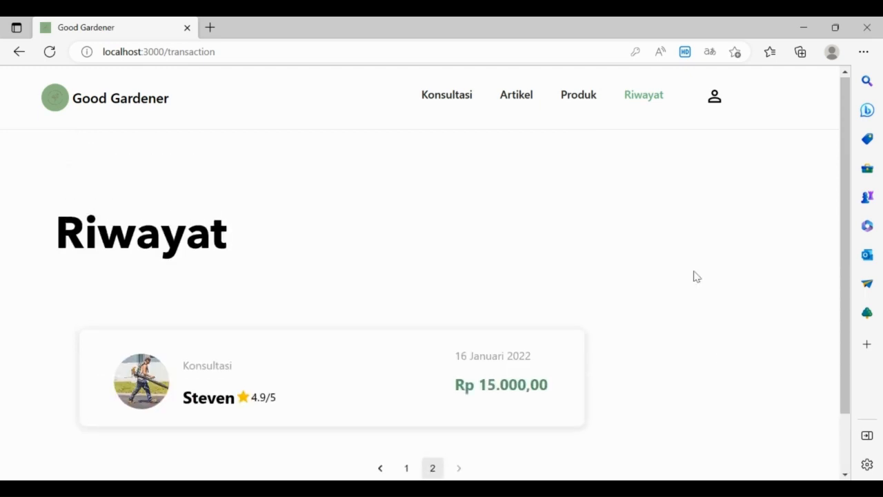
left_click(71, 101)
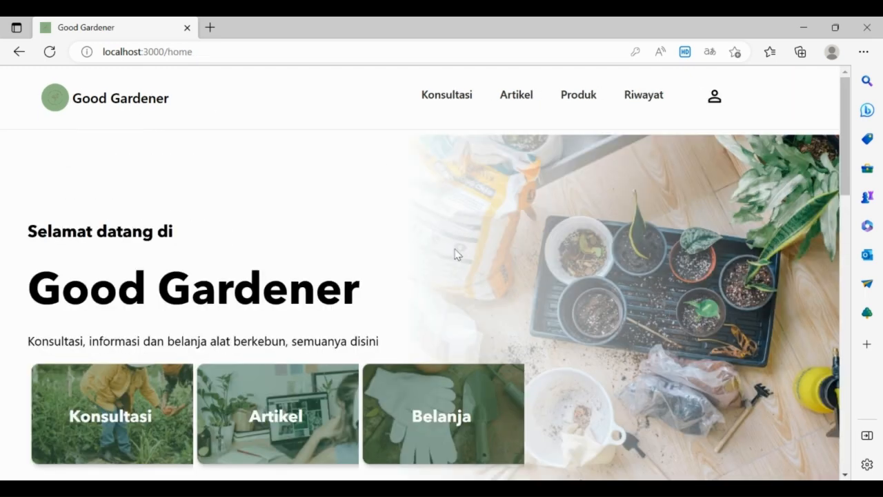